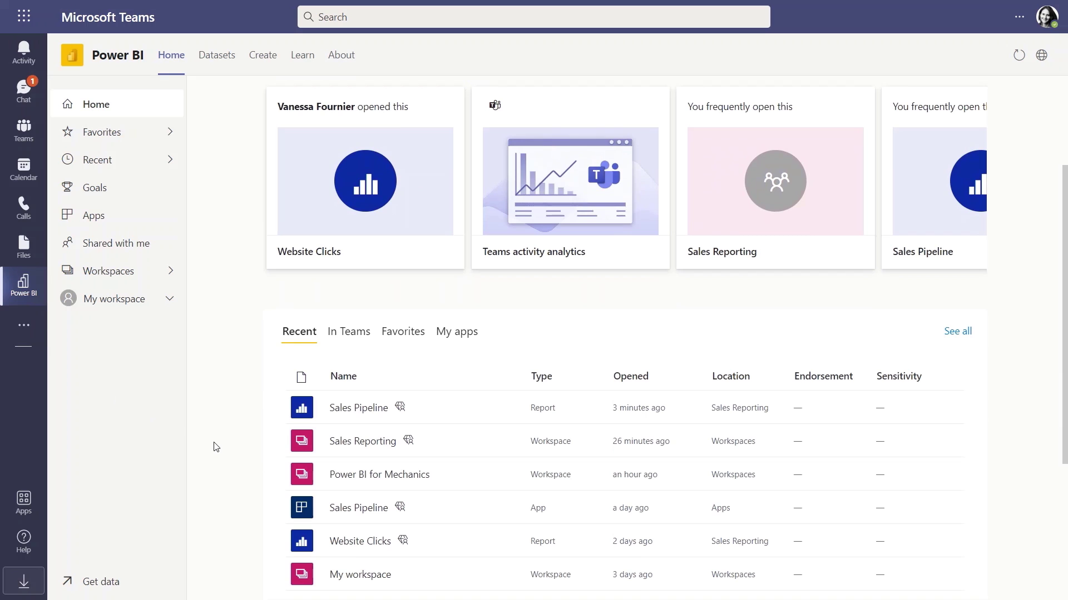
# Open the Sales Pipeline report and add a smart narrative visual to its page.
pyautogui.click(333, 409)
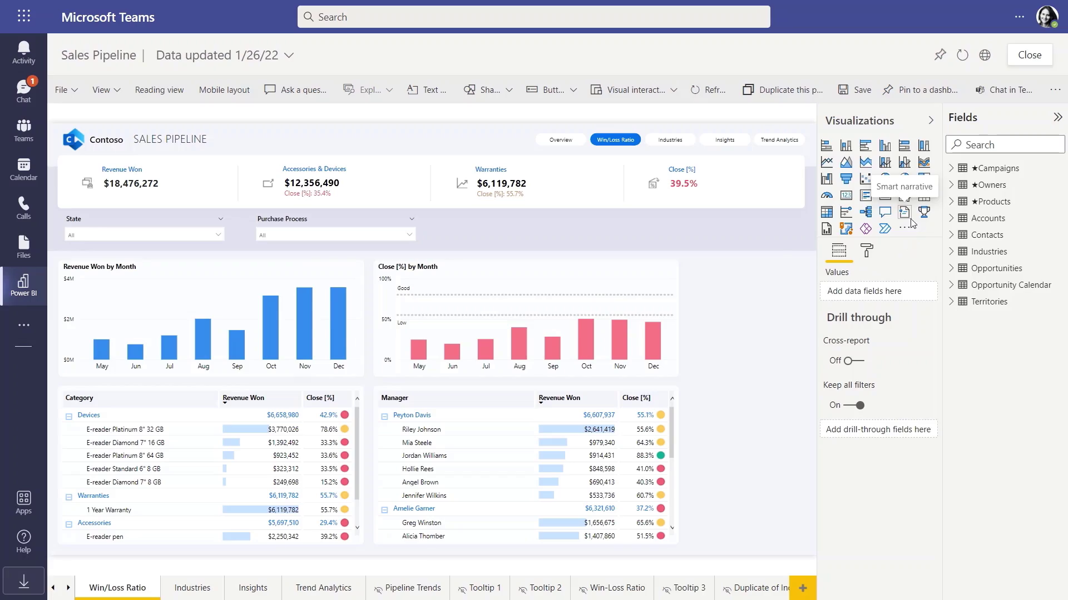
pyautogui.click(905, 214)
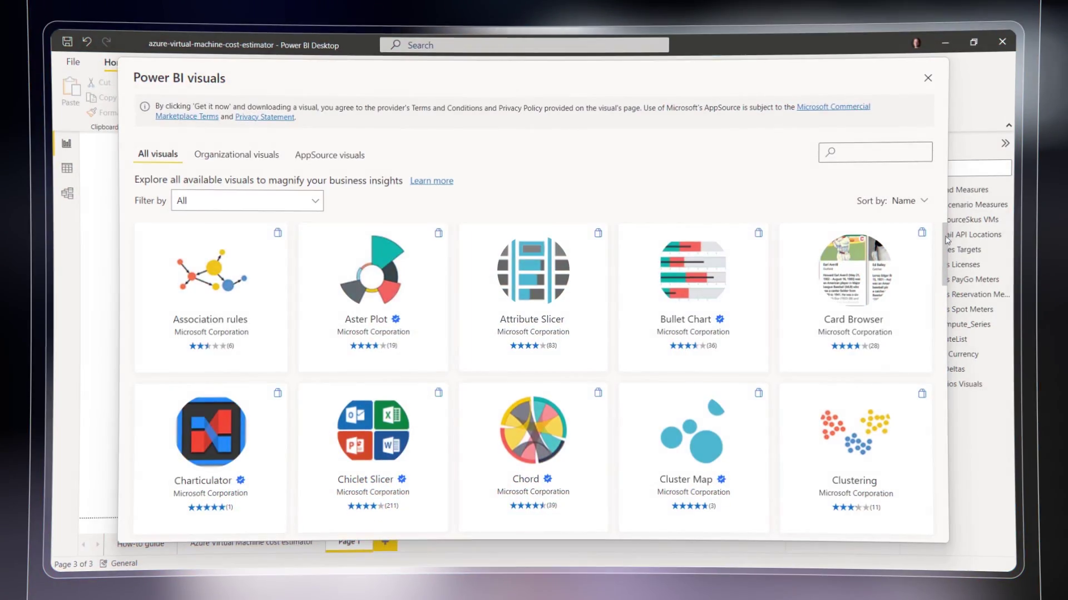
# Browse the Power BI visuals gallery and bring up a visual's extra actions menu.
pyautogui.moveTo(947, 270); pyautogui.dragTo(949, 291)
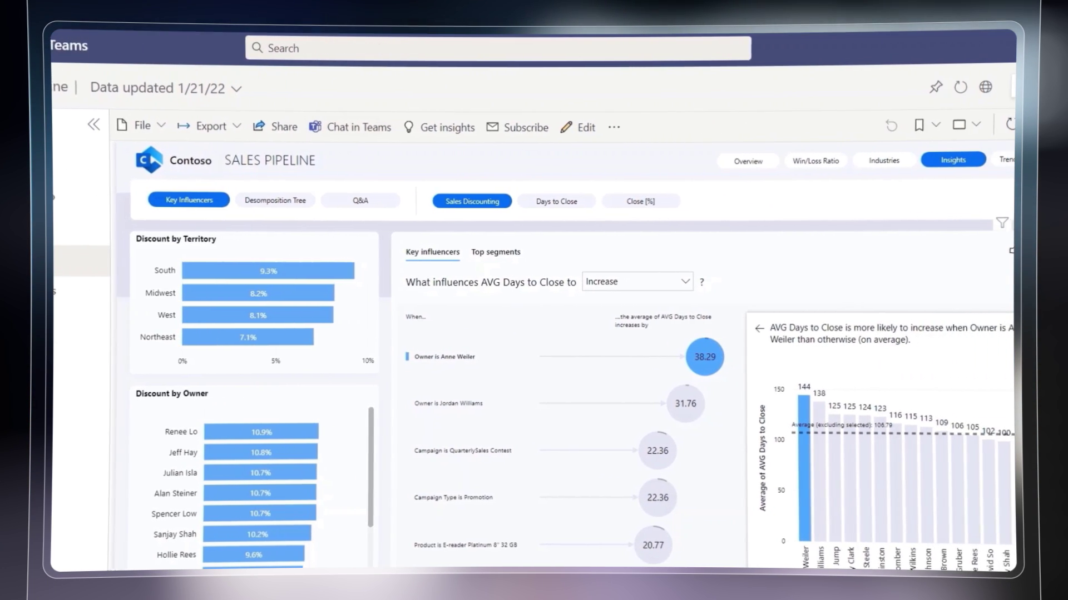
pyautogui.click(987, 226)
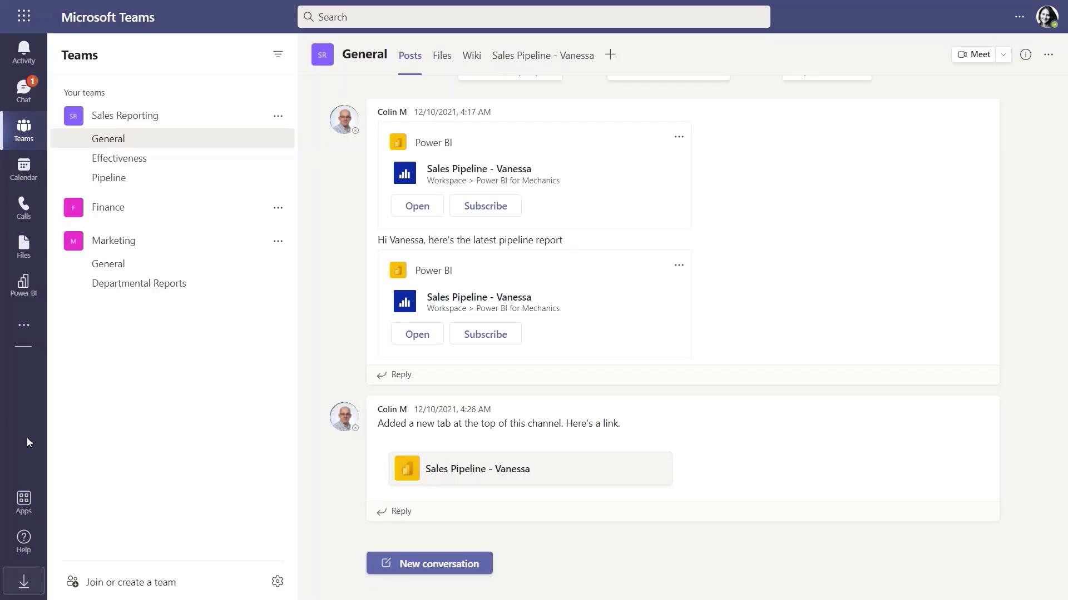
# Switch to the Power BI app and open Sales Pipeline from the Recent list.
pyautogui.click(30, 302)
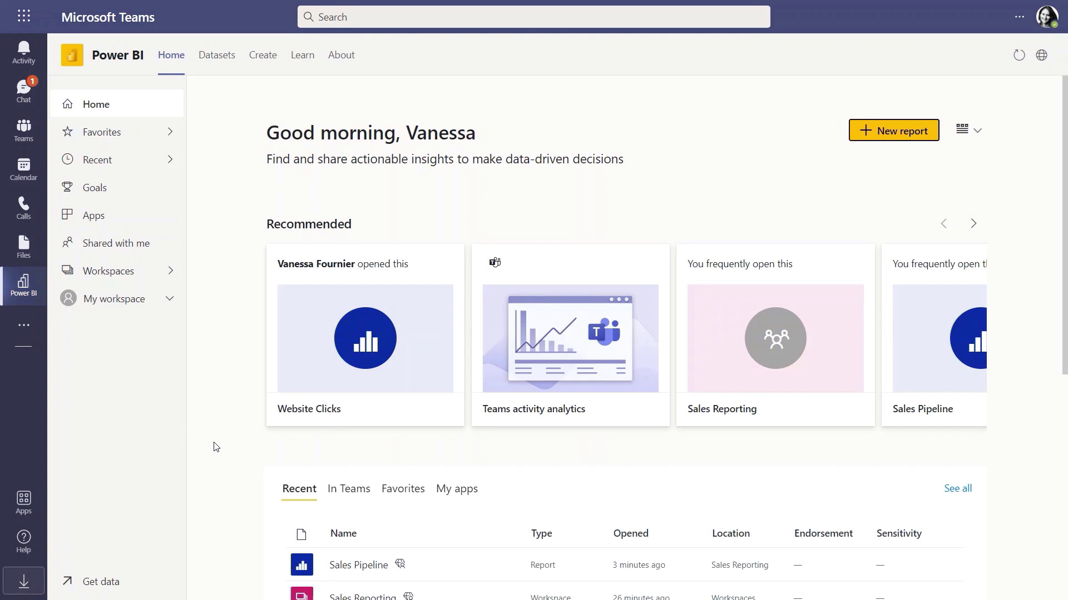
pyautogui.scroll(-3, 216, 448)
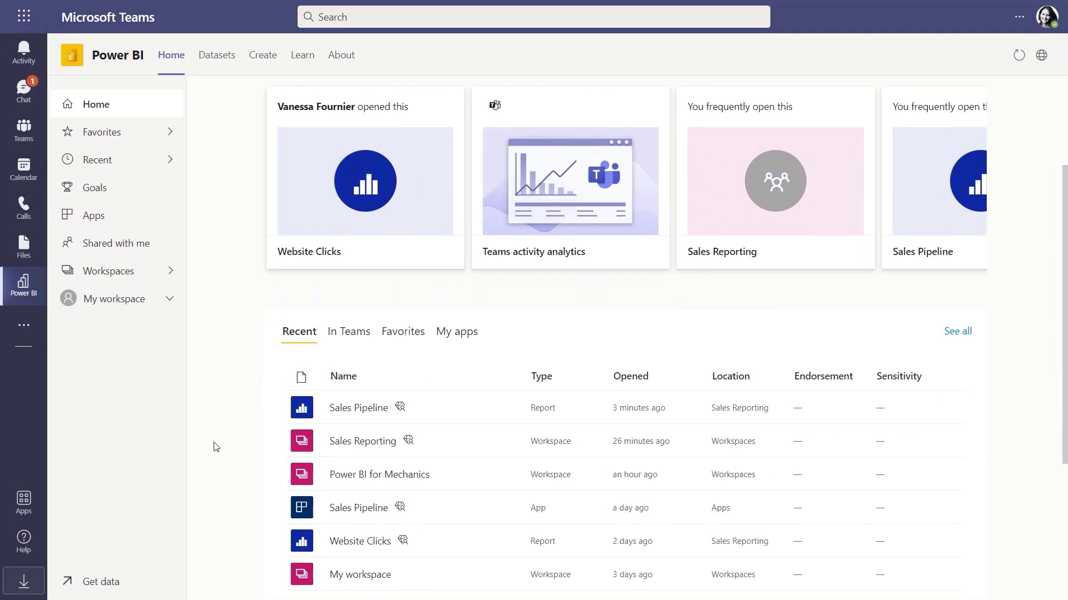
pyautogui.click(334, 413)
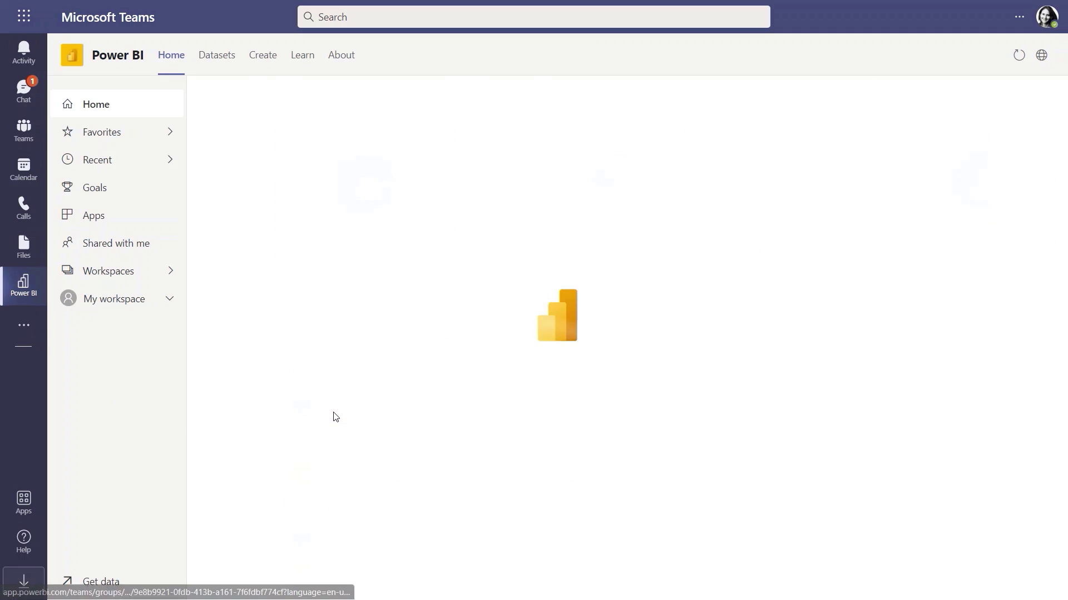
# Share the Insights page's key influencers visual through Chat in Teams.
pyautogui.click(961, 128)
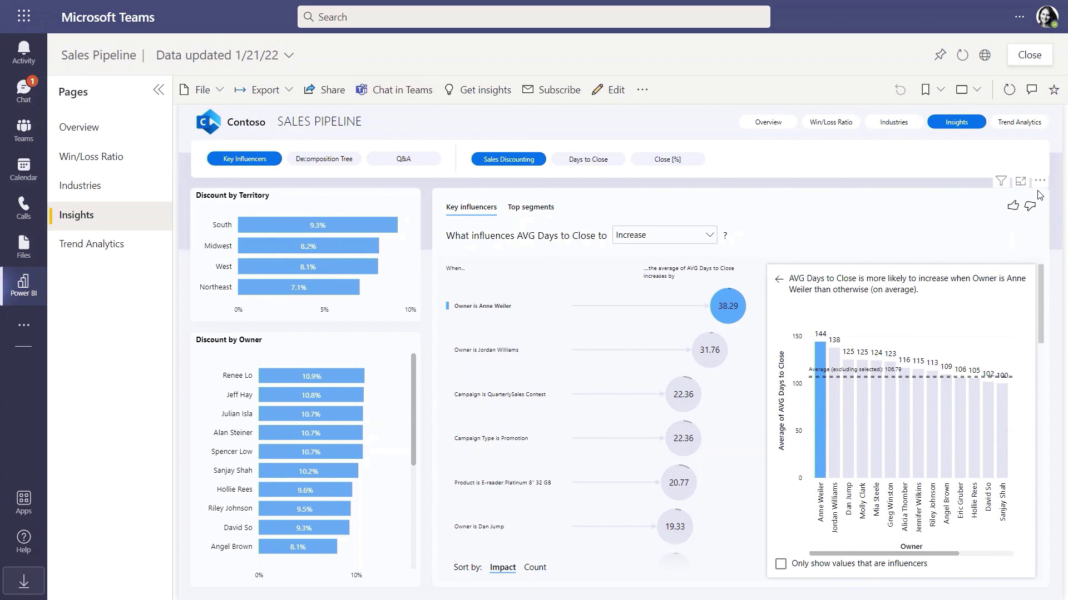
pyautogui.click(1040, 183)
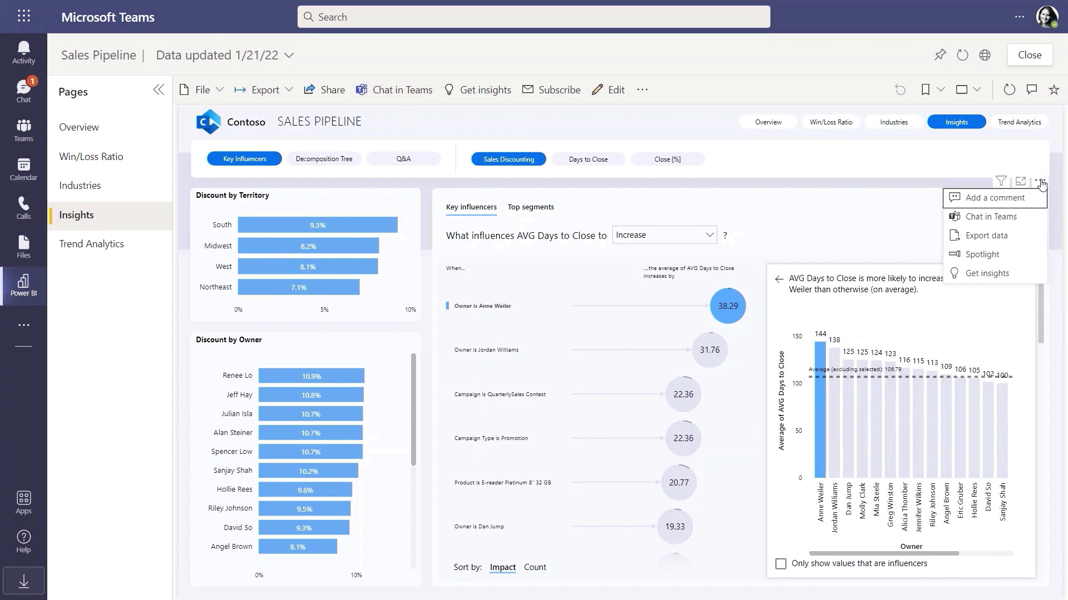
pyautogui.click(999, 217)
# Send Jeremy the visual asking why Anne takes longer than average to close, then open the link.
pyautogui.click(251, 349)
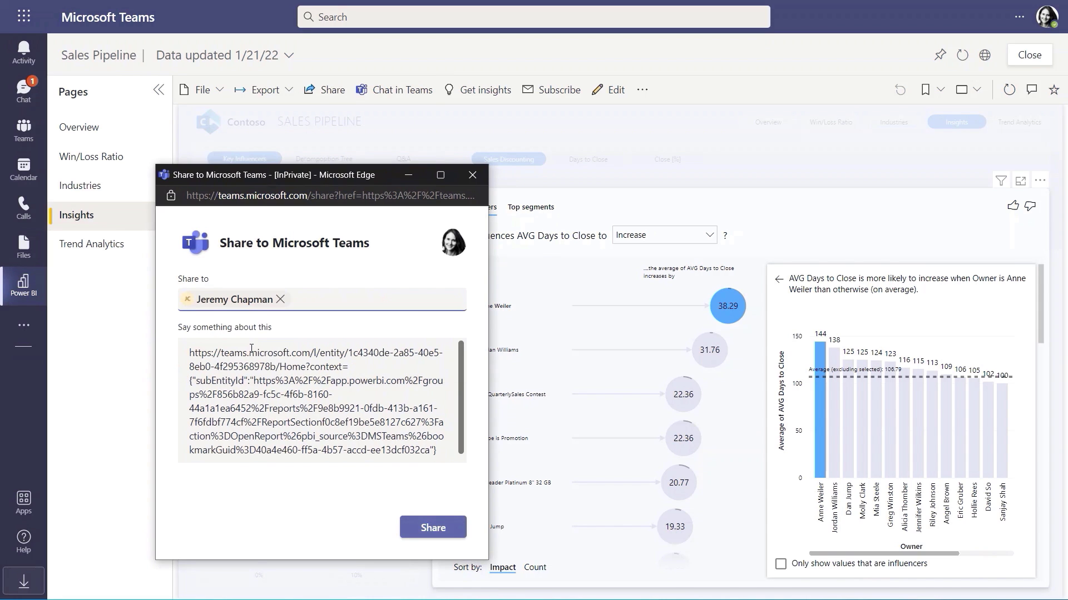
pyautogui.write("Hi Jeremy, can you investigate why it's taking Anne longer than average to closeHi Jeremy, can you investigate why it's taking Anne longer than average to close")
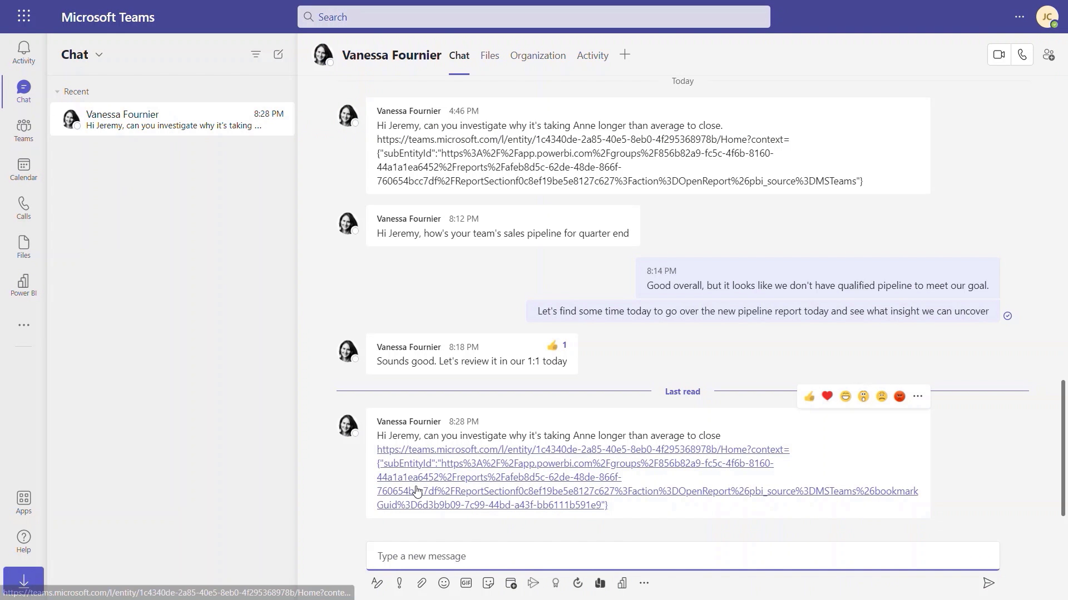
pyautogui.click(417, 491)
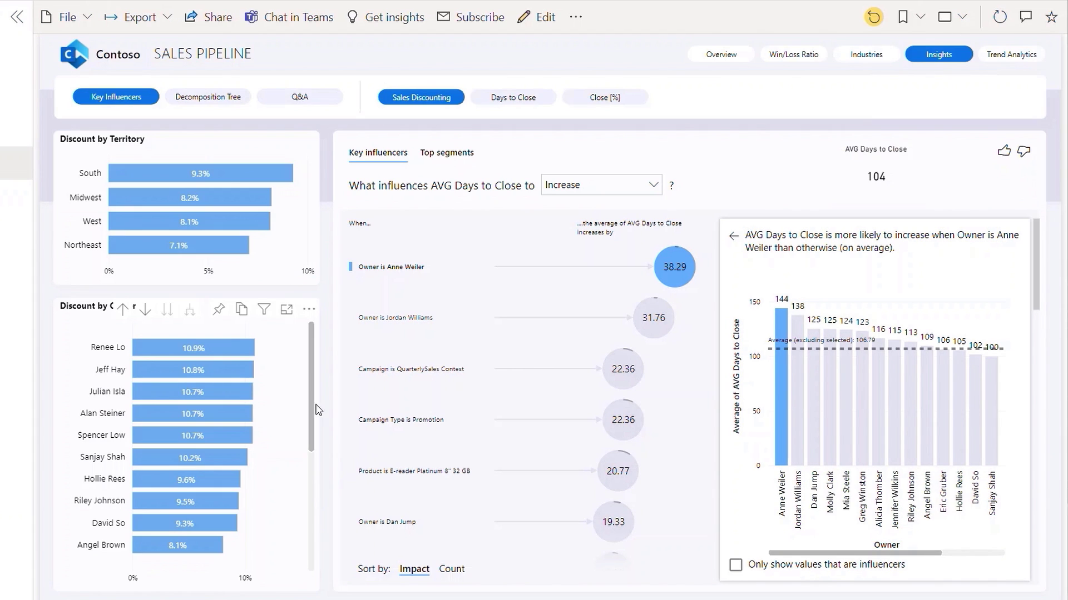
# Break pipeline value down by Owner, Product Category and Industry, then refocus on another owner.
pyautogui.click(195, 106)
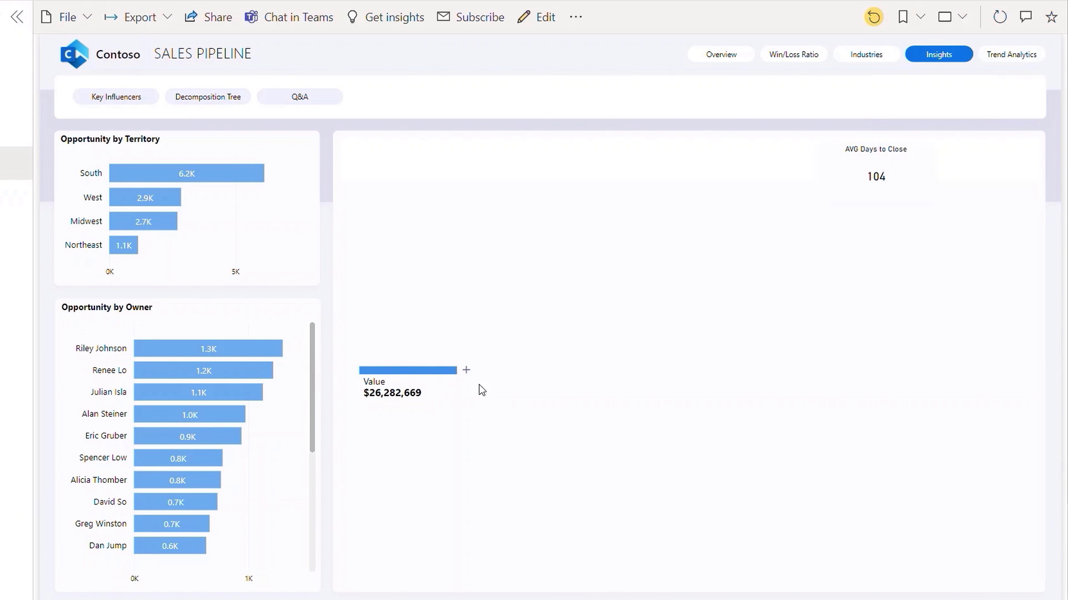
pyautogui.click(466, 372)
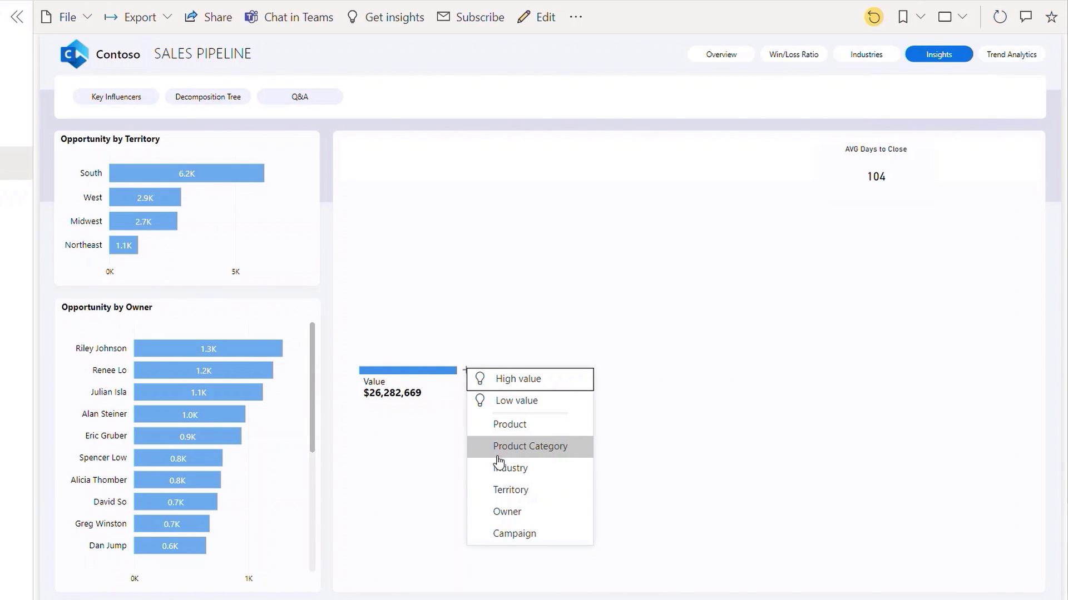
pyautogui.click(503, 511)
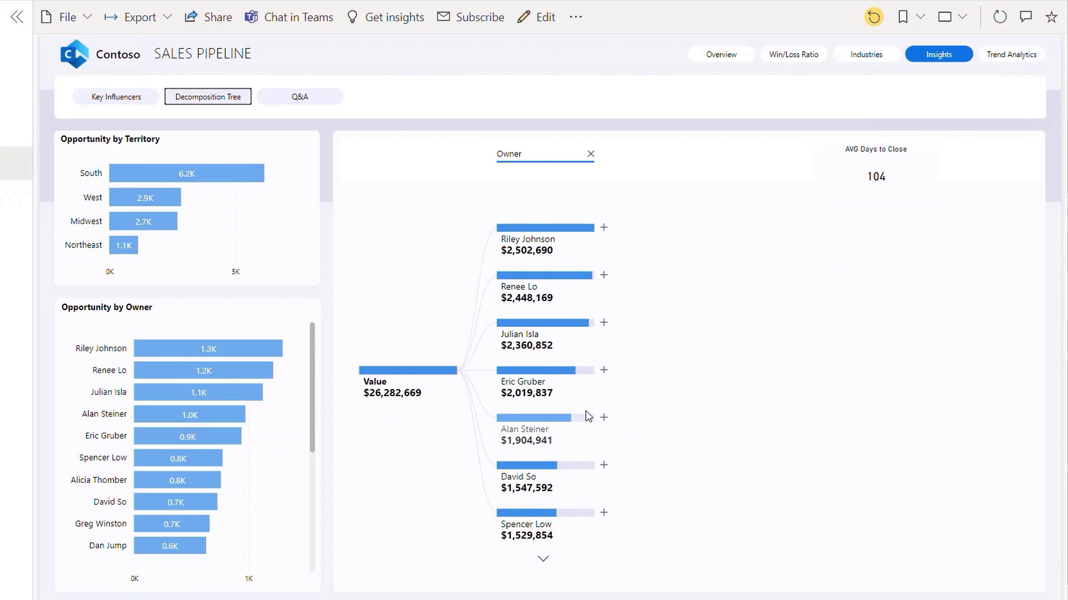
pyautogui.click(604, 229)
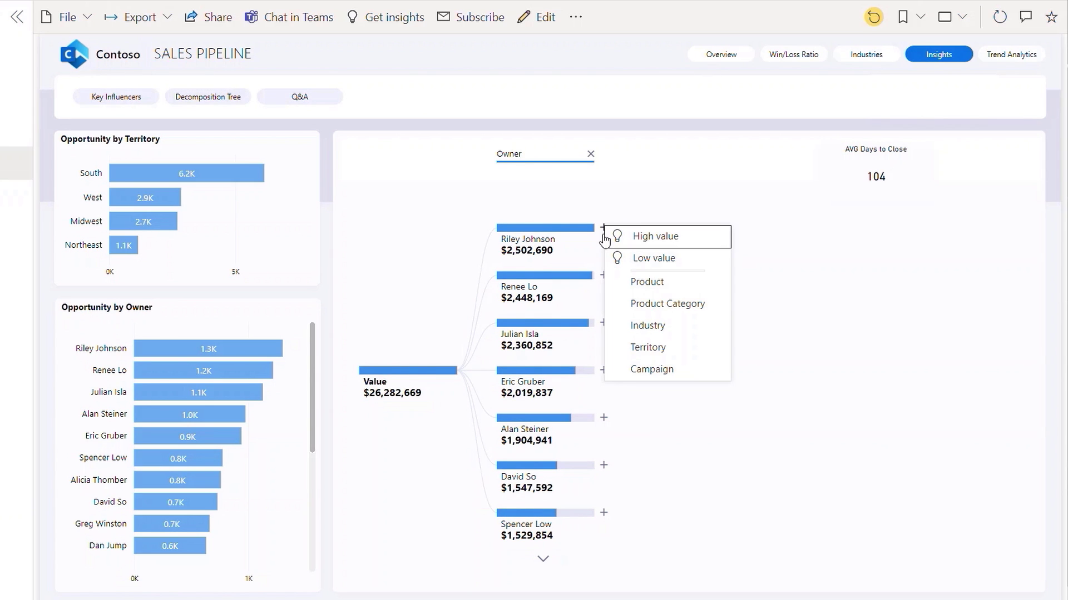
pyautogui.click(639, 304)
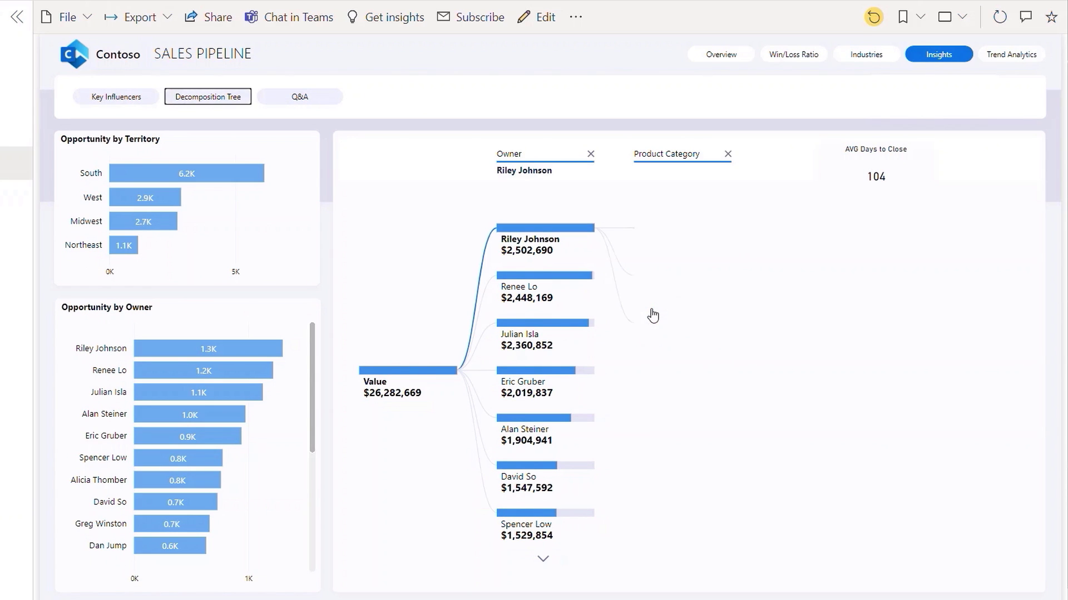
pyautogui.click(741, 228)
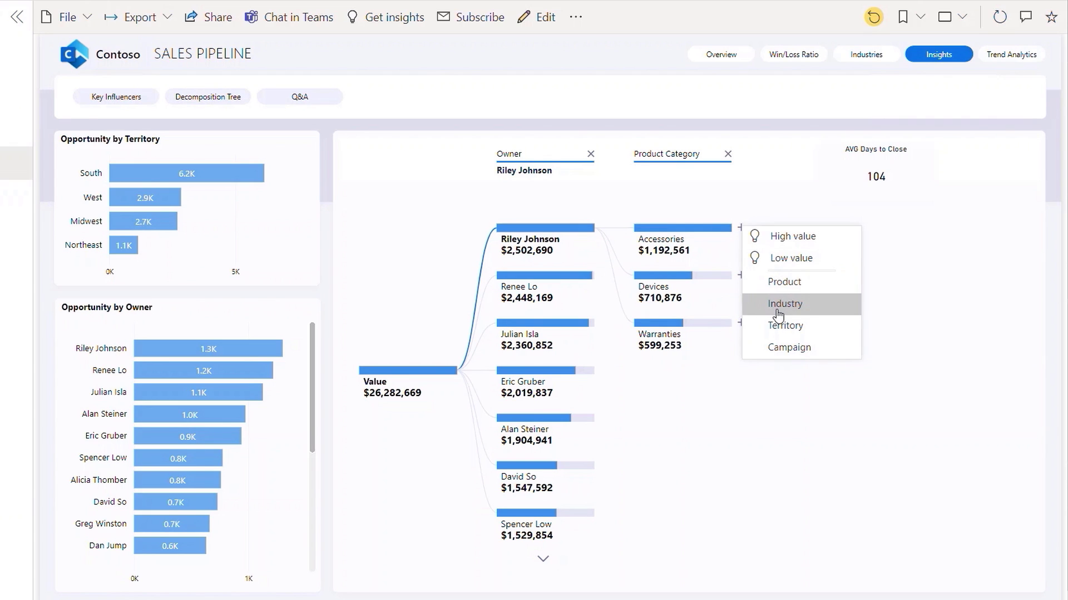
pyautogui.click(778, 305)
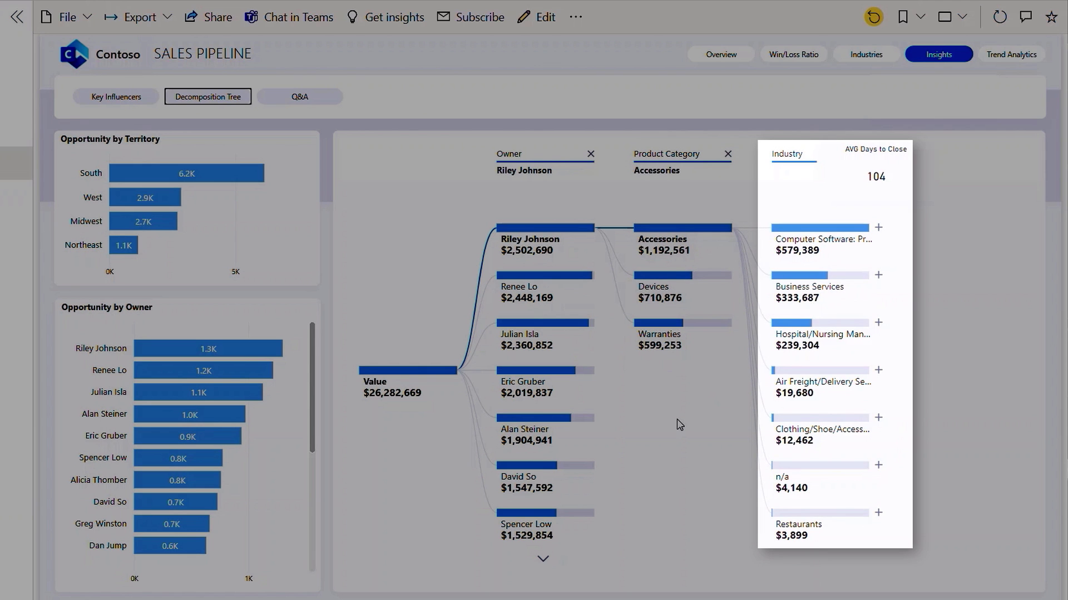
pyautogui.click(543, 560)
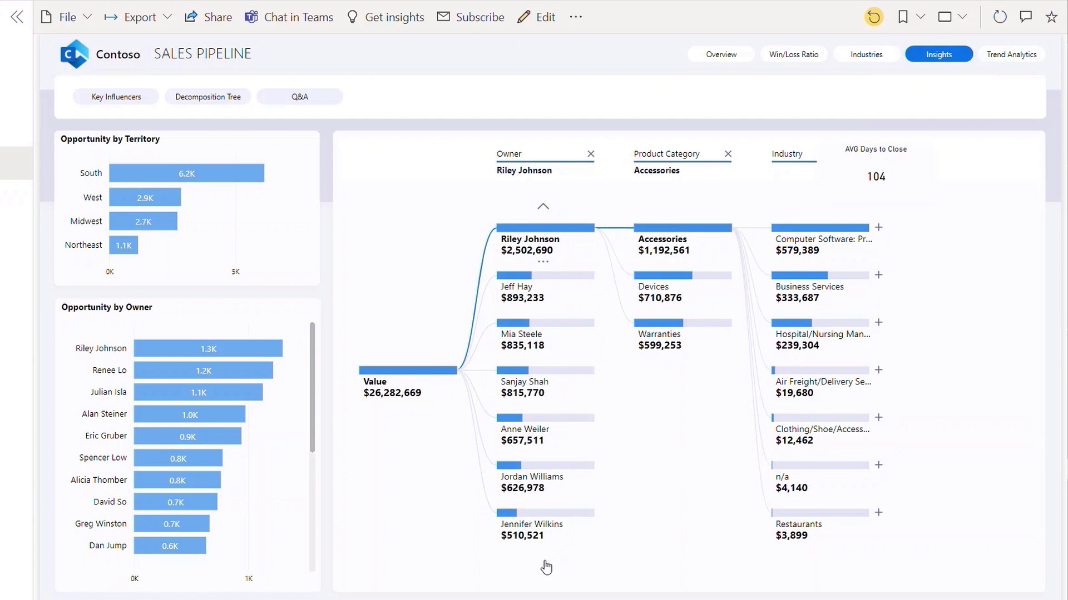
pyautogui.click(512, 422)
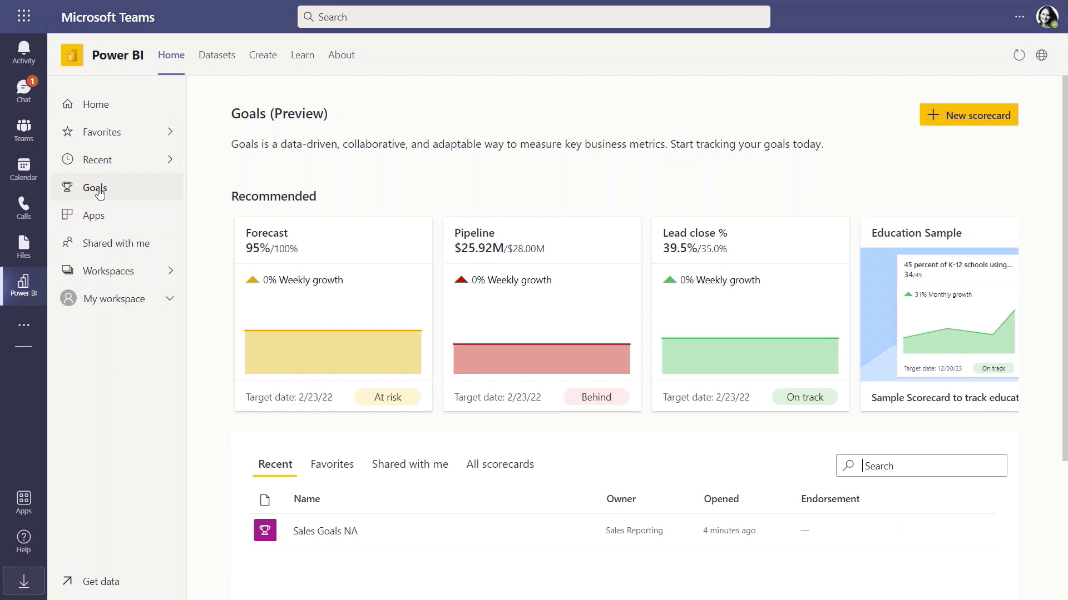
# In Sales Goals NA edit mode, add a new goal named Close Rate and start connecting its data.
pyautogui.click(306, 532)
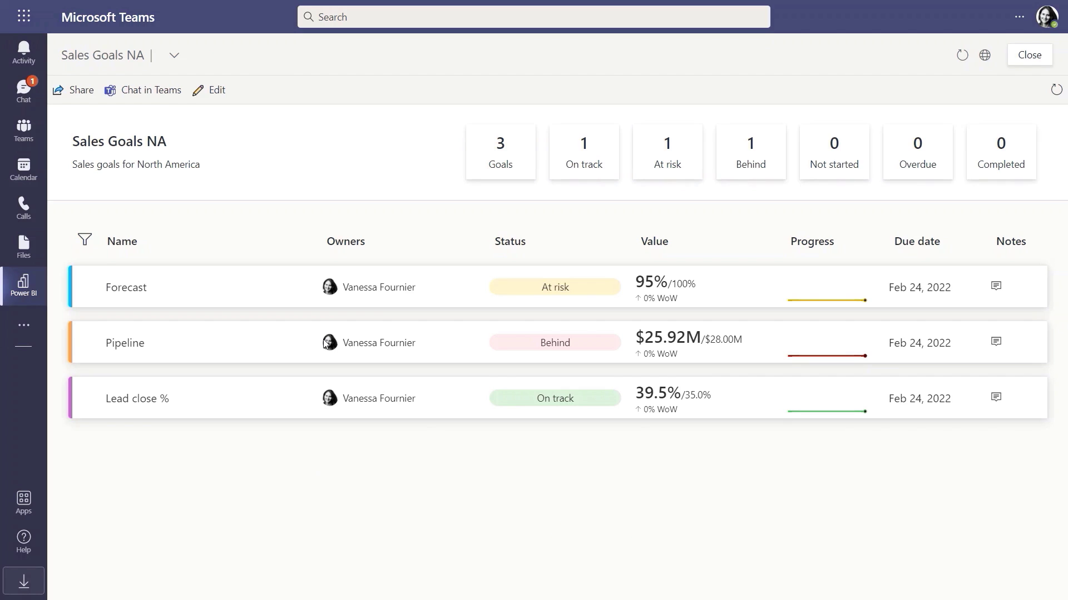
pyautogui.click(217, 92)
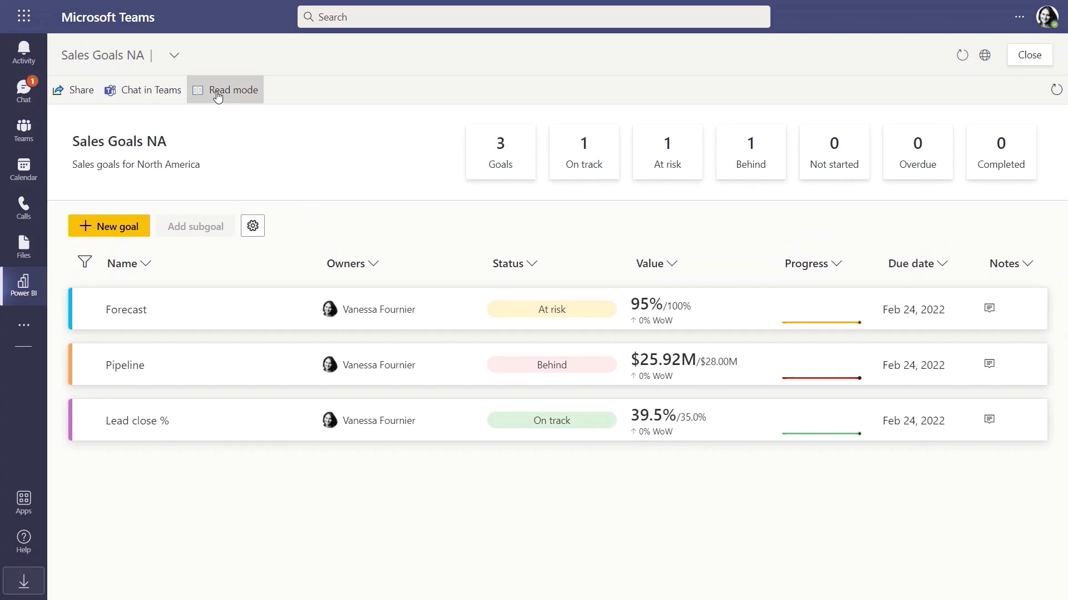
pyautogui.click(132, 236)
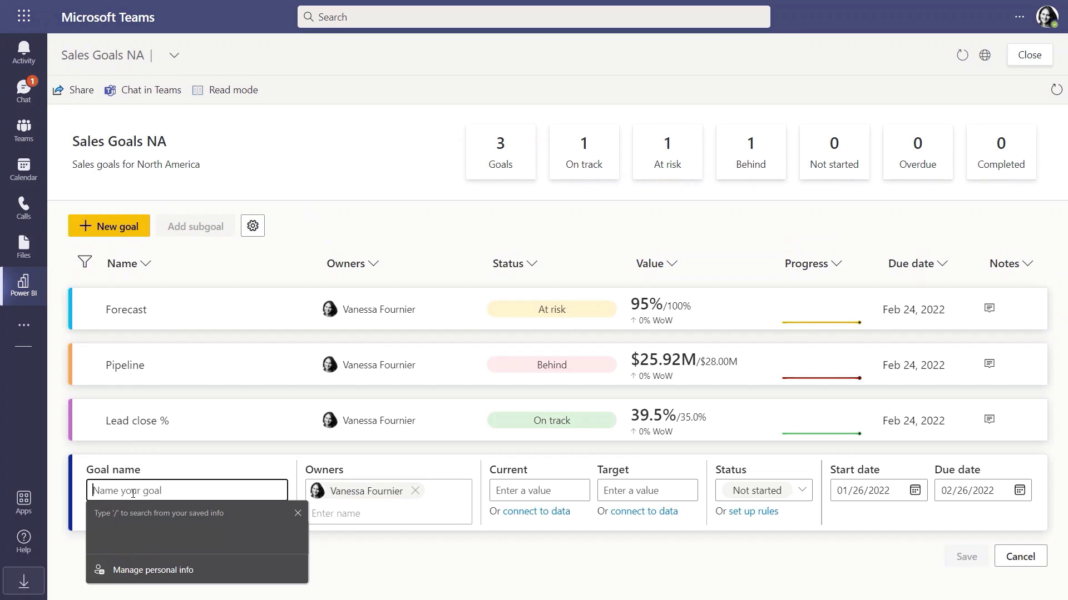
pyautogui.write('Close Rate')
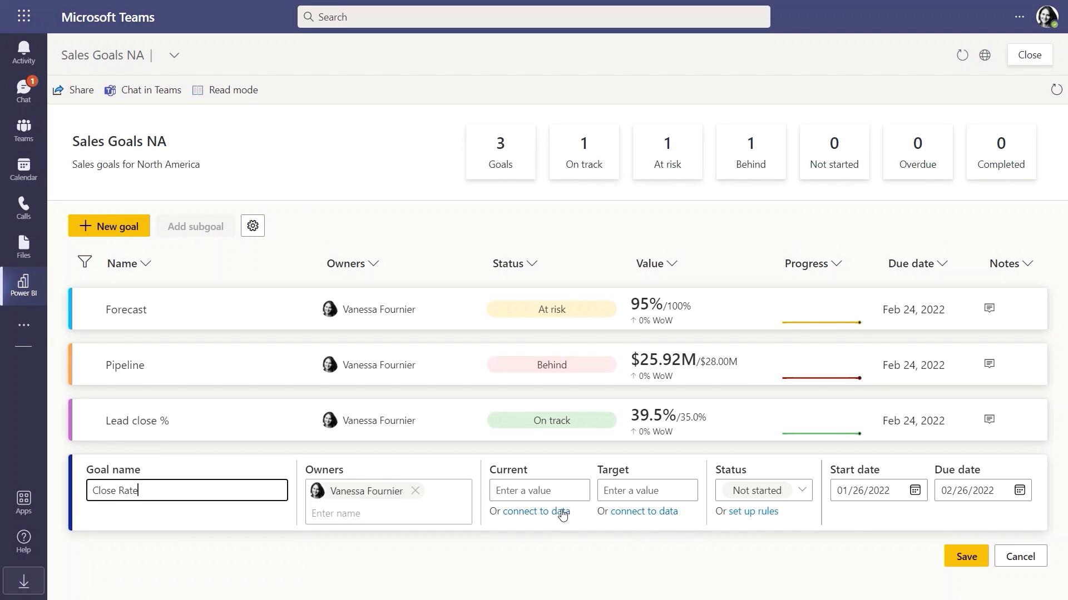
pyautogui.click(563, 513)
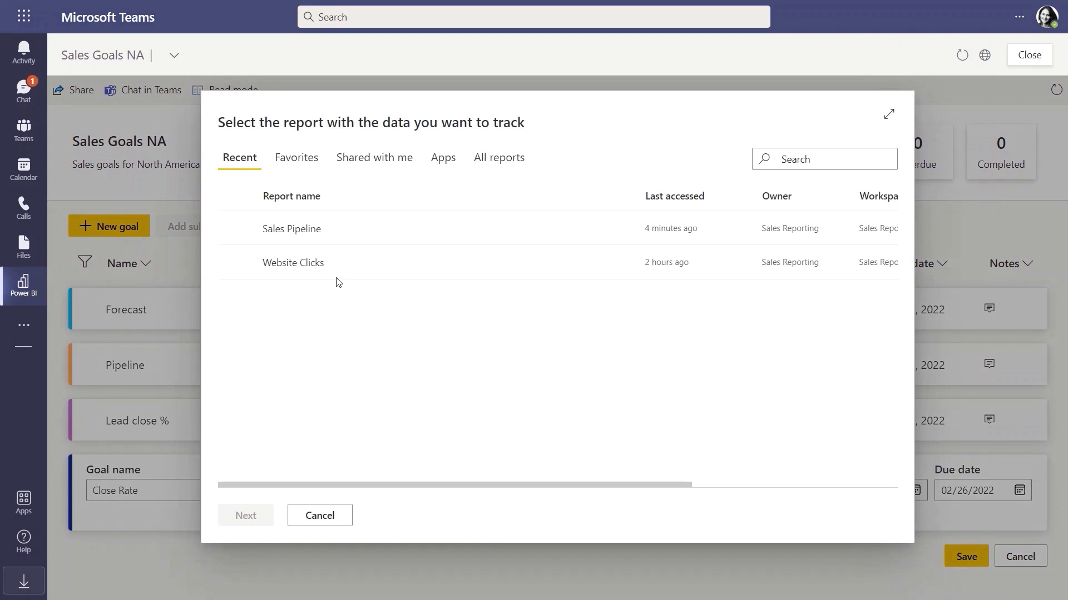
# Connect Close Rate's current value to AVG Days to Close on the Sales Pipeline Insights page.
pyautogui.click(288, 234)
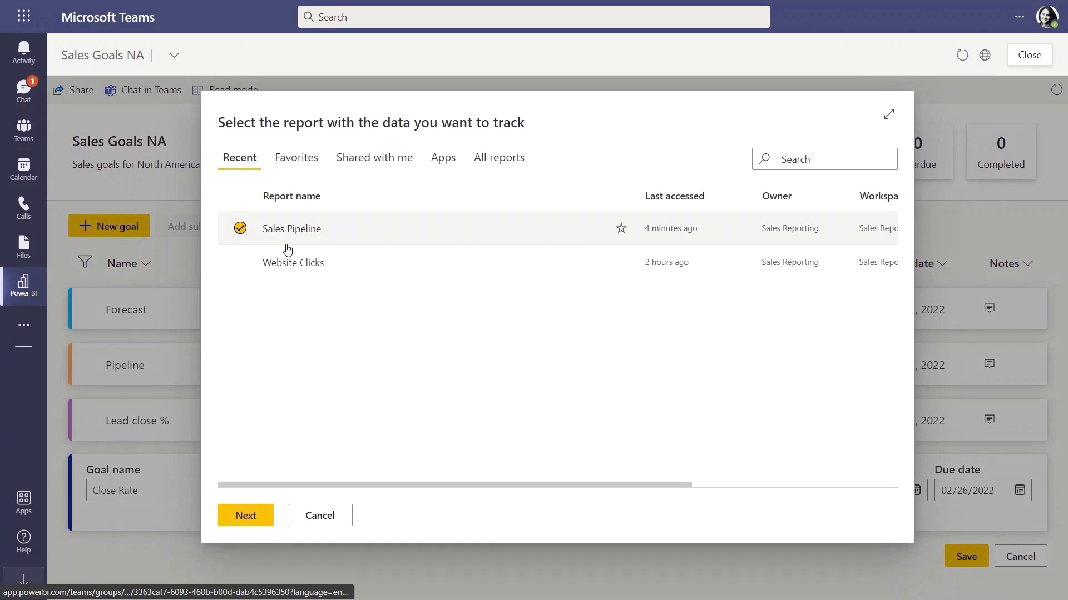
pyautogui.click(246, 518)
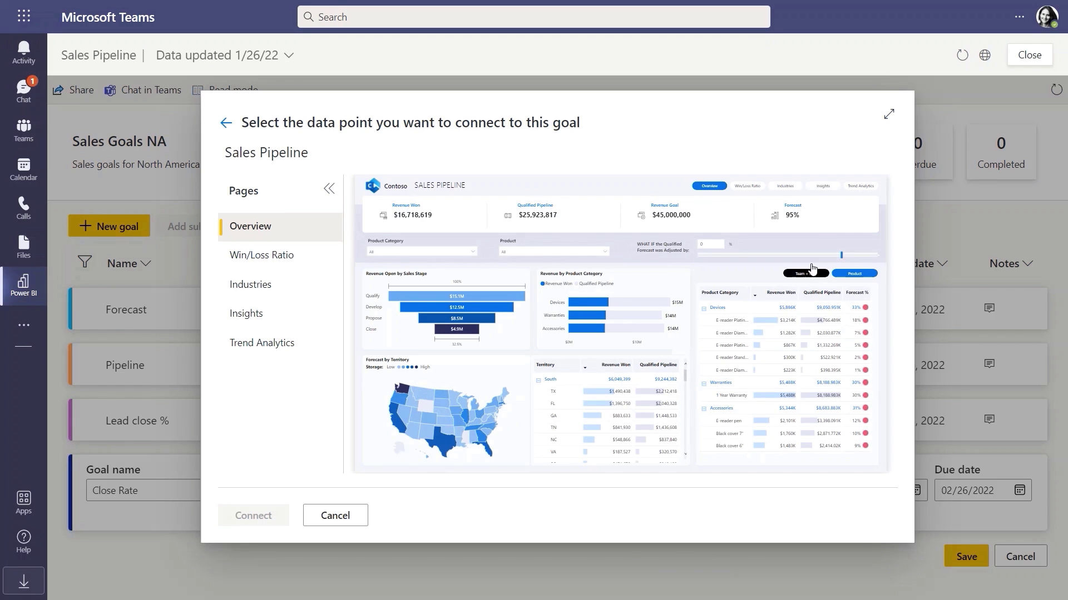
pyautogui.click(822, 187)
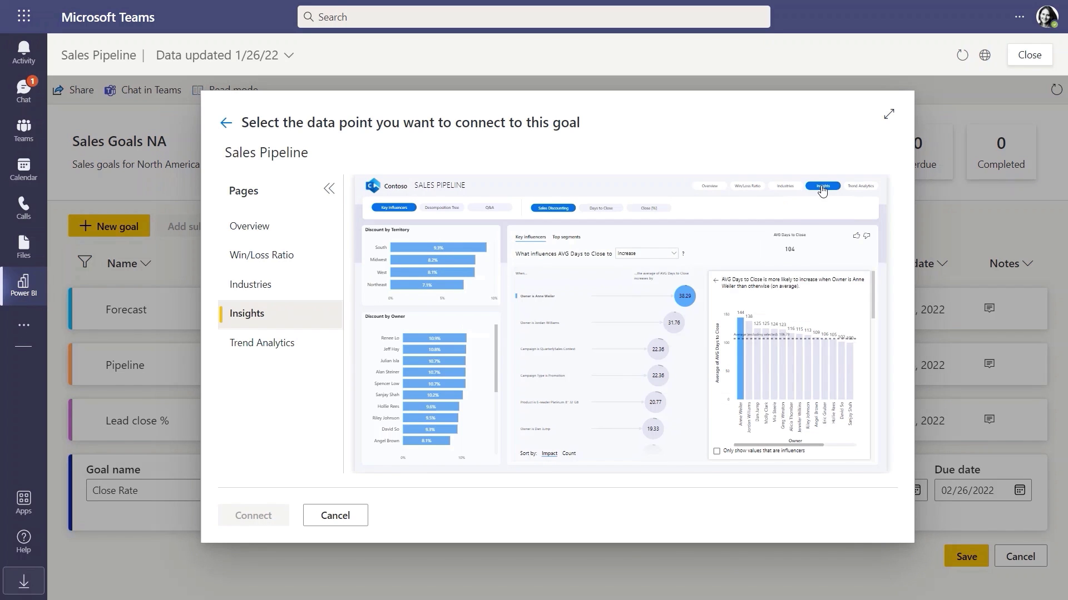
pyautogui.click(790, 252)
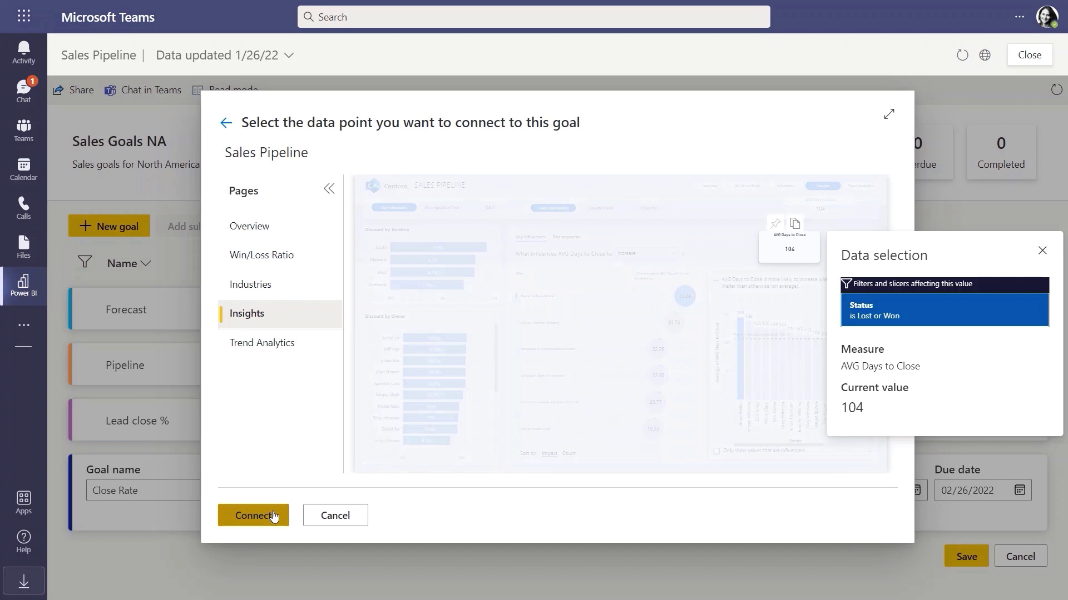
pyautogui.click(273, 516)
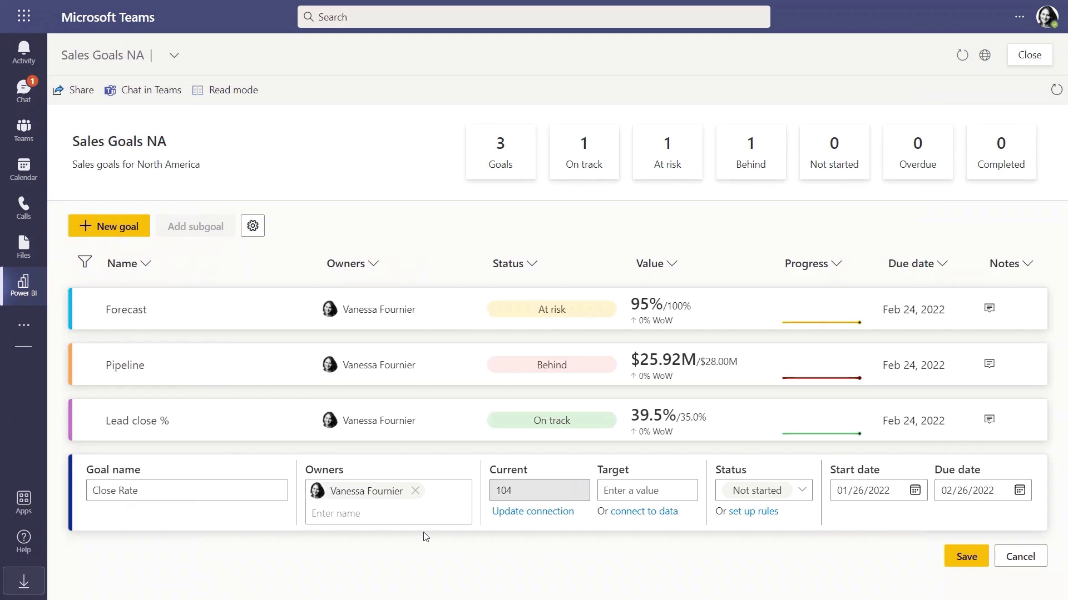
# Enter the Close Rate target of 100 and bring up its status rules.
pyautogui.click(618, 491)
pyautogui.write('100')
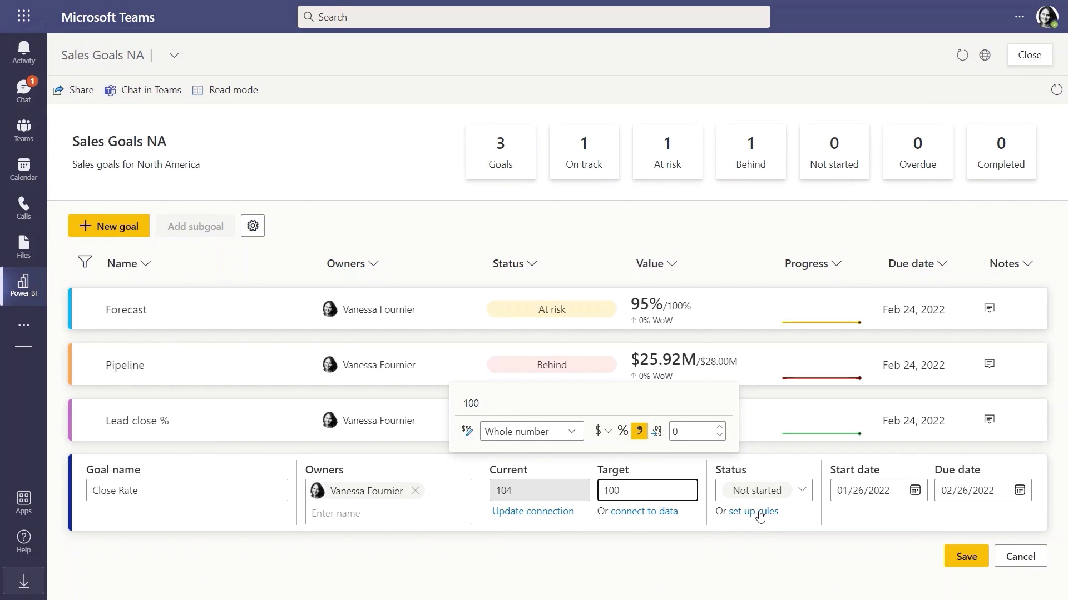
pyautogui.click(760, 512)
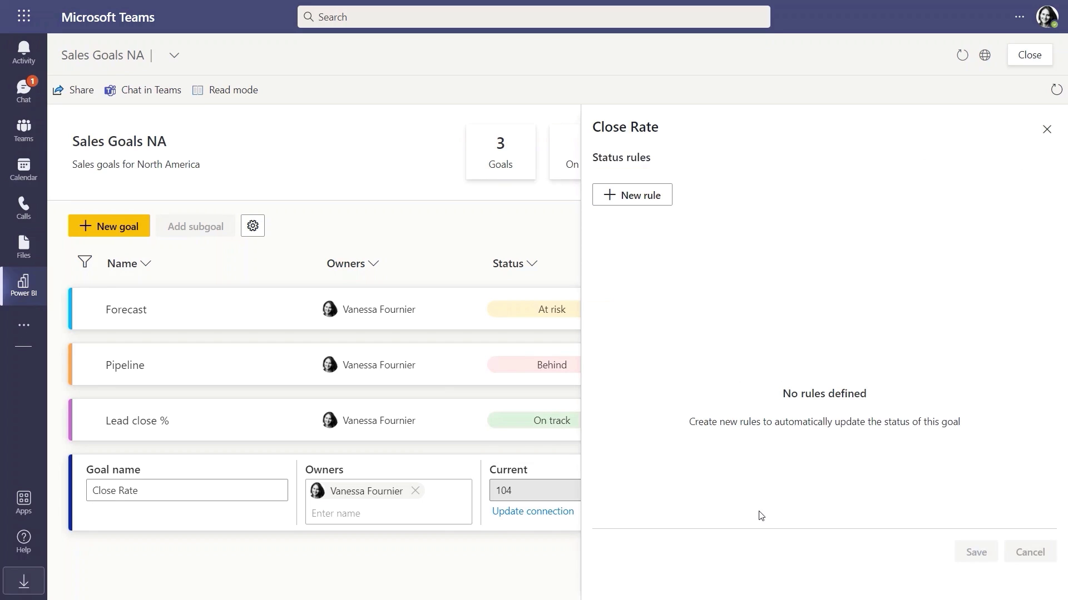
# Create a status rule that triggers when value change is greater than 5%.
pyautogui.click(645, 204)
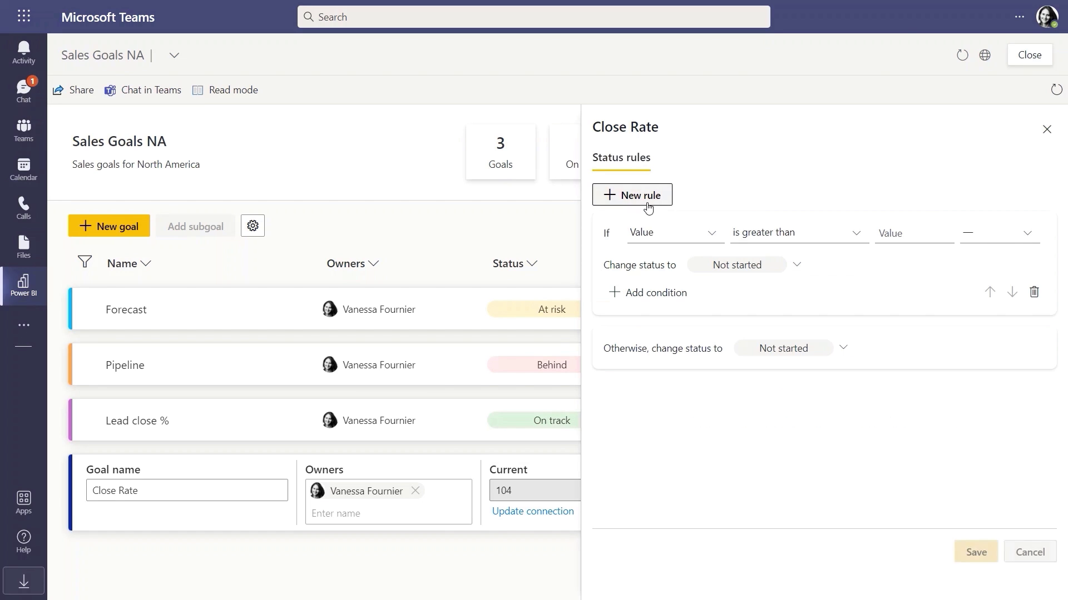
pyautogui.click(702, 239)
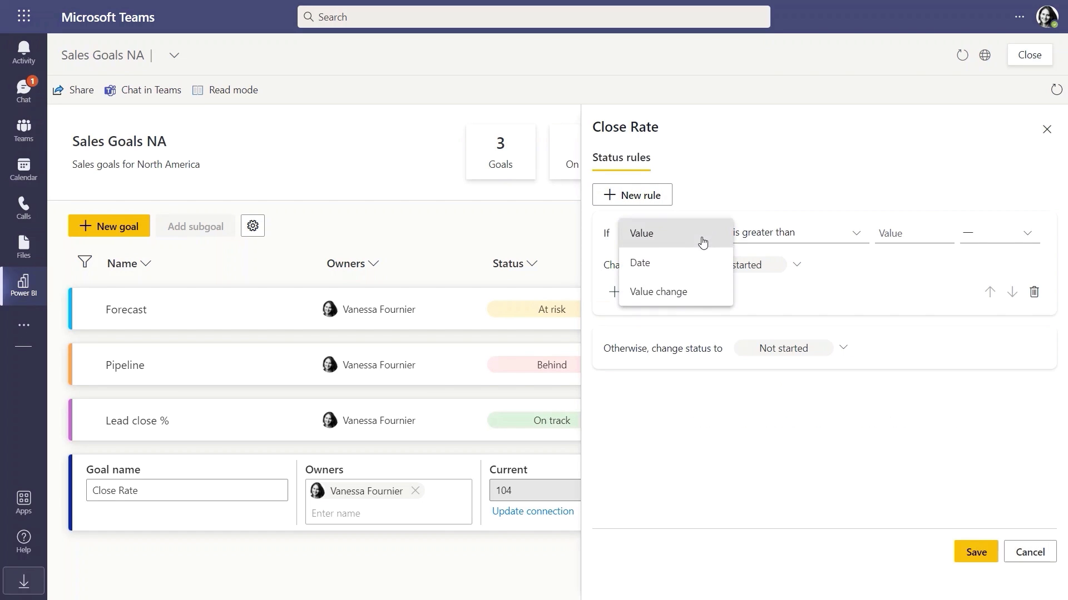
pyautogui.click(677, 298)
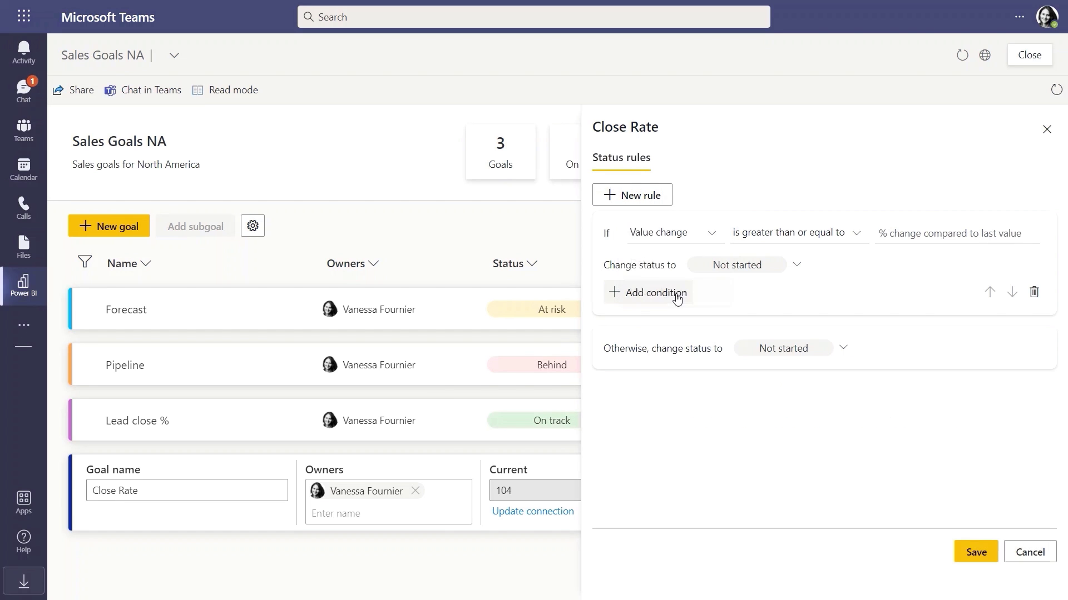
pyautogui.click(852, 236)
pyautogui.click(794, 205)
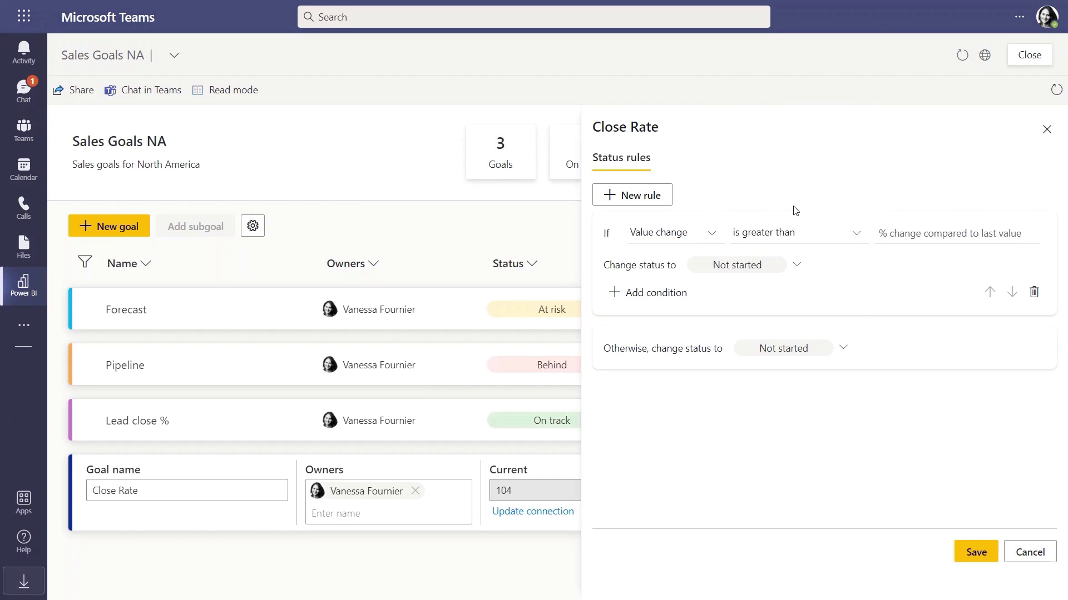
pyautogui.click(899, 233)
pyautogui.write('5')
# Make the rule set At risk, otherwise On track, and save the rule and goal.
pyautogui.click(797, 266)
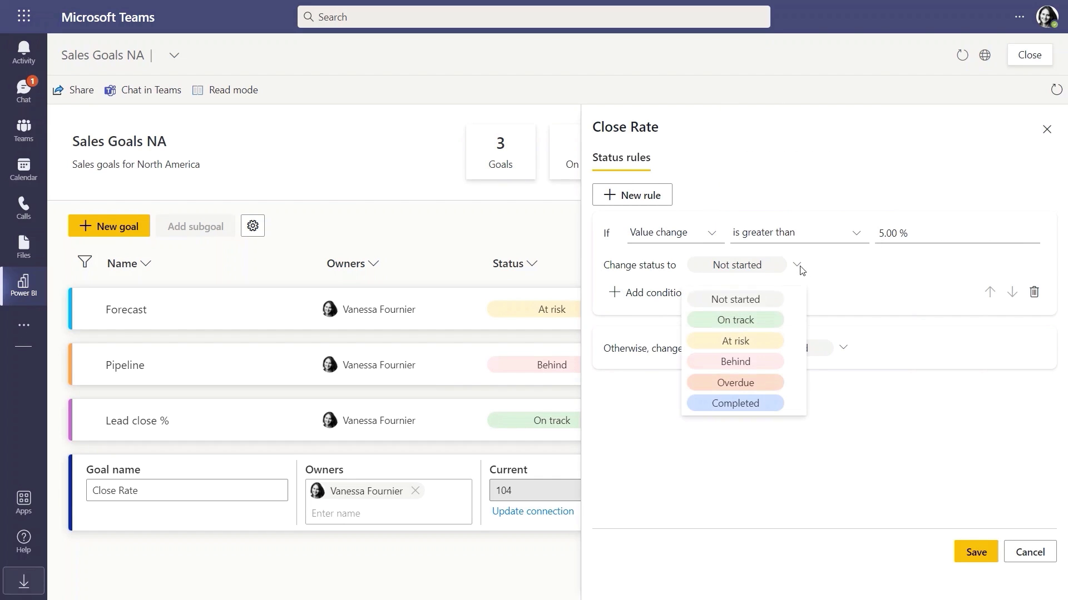
pyautogui.click(751, 340)
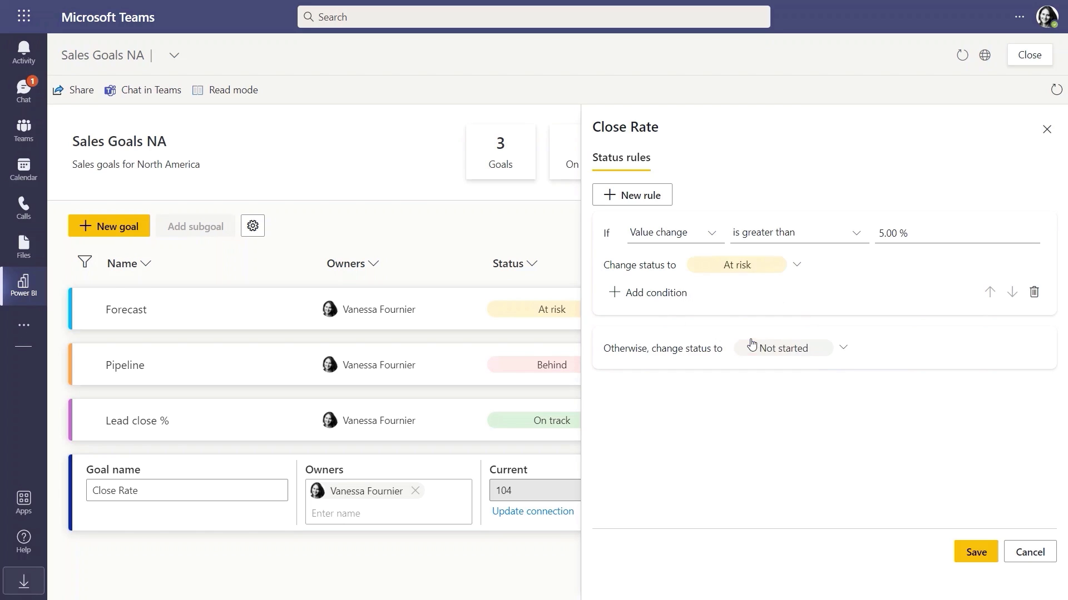
pyautogui.click(843, 348)
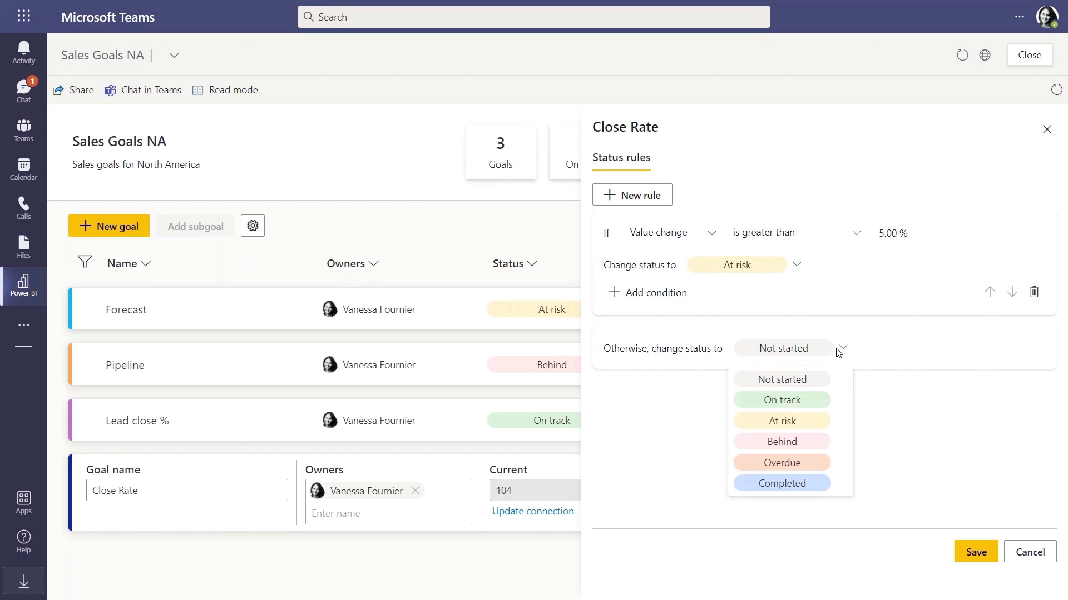
pyautogui.click(779, 402)
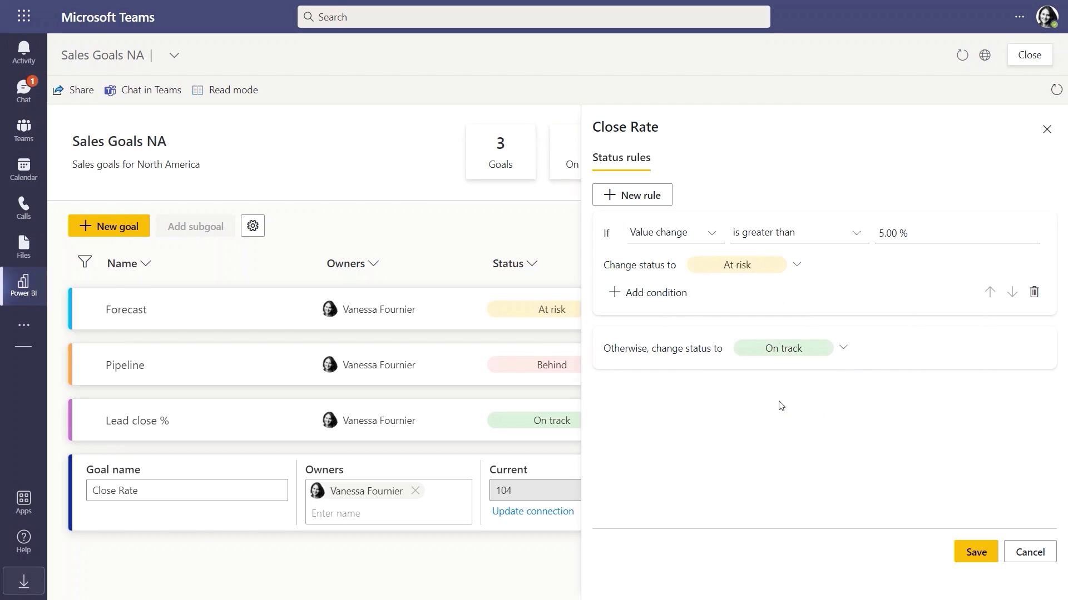
pyautogui.click(967, 555)
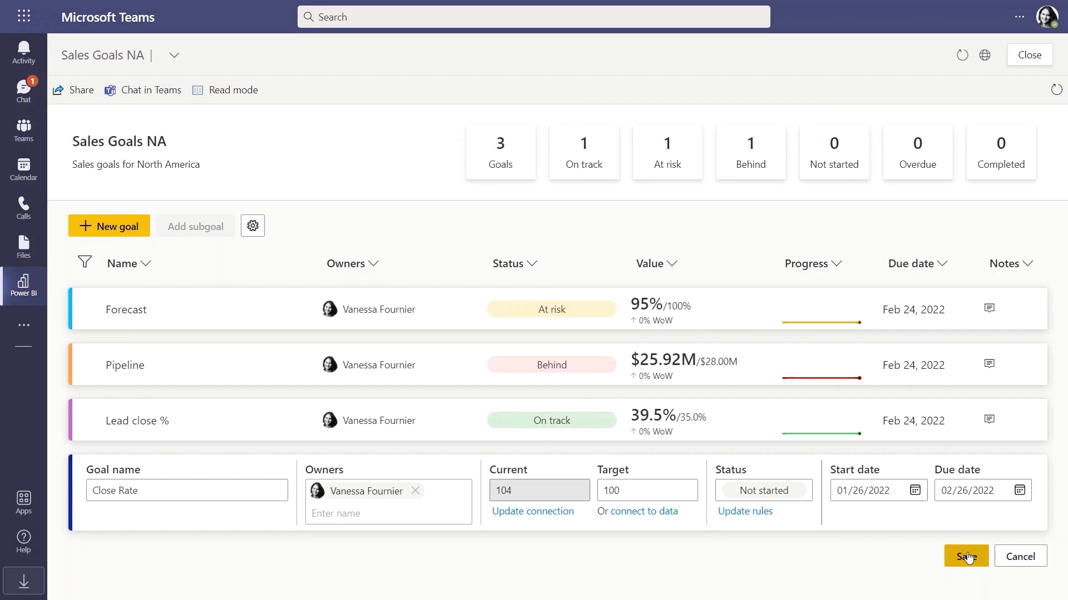
pyautogui.click(967, 556)
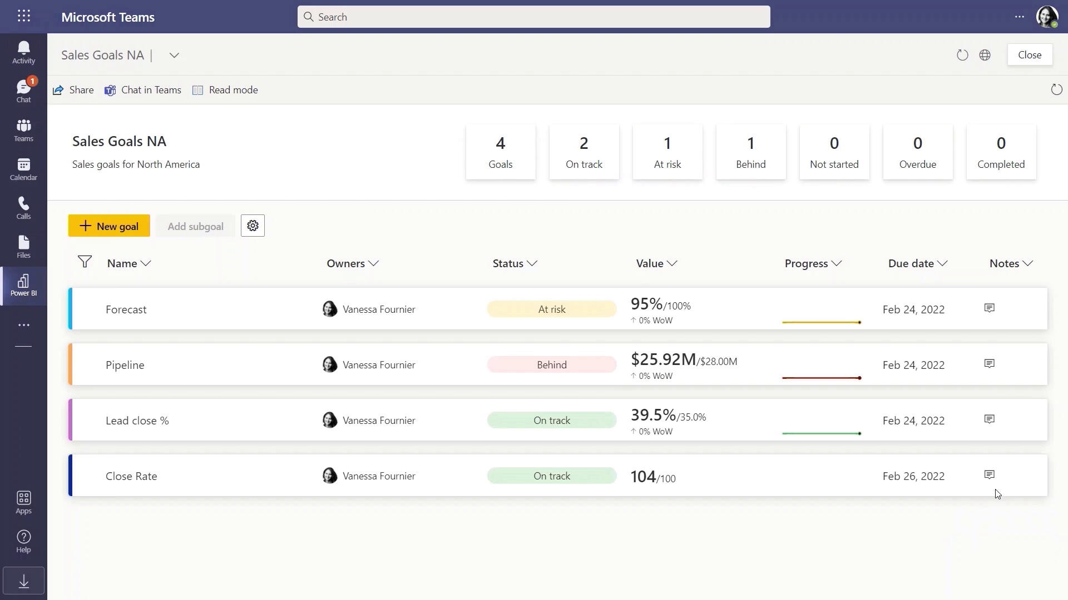
# Post a 'We're on target' check-in note on the Close Rate goal.
pyautogui.click(921, 476)
pyautogui.click(639, 470)
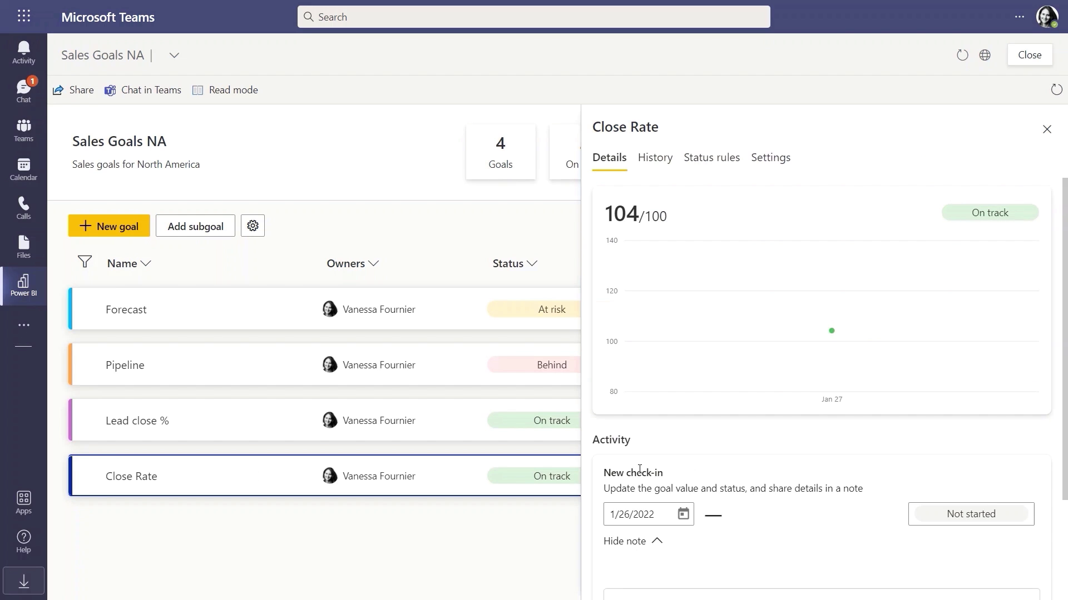
pyautogui.write("We're on target")
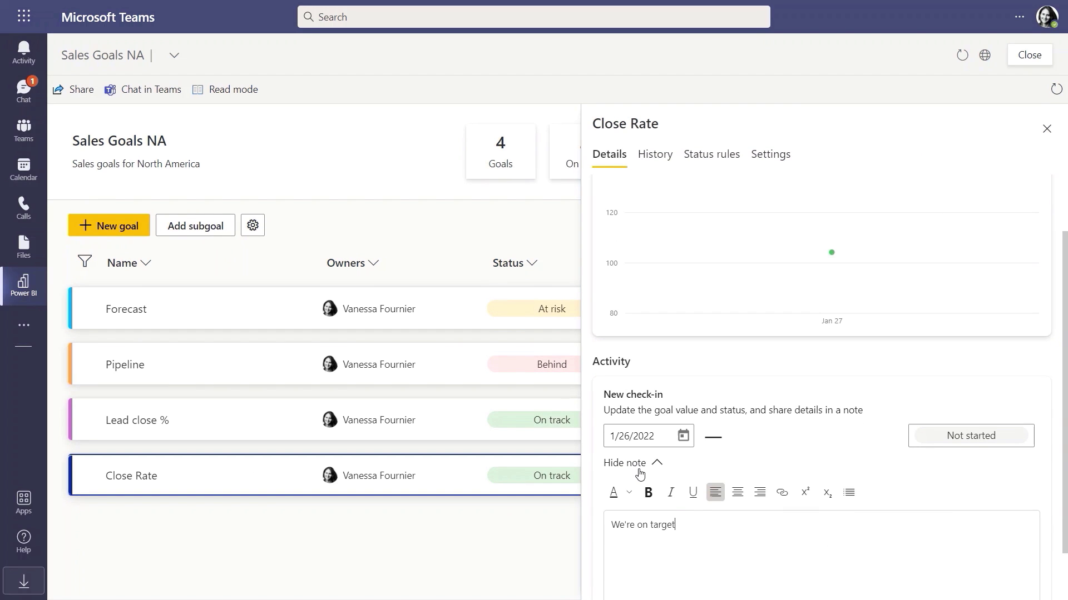
pyautogui.scroll(-1, 639, 473)
pyautogui.scroll(-1, 640, 489)
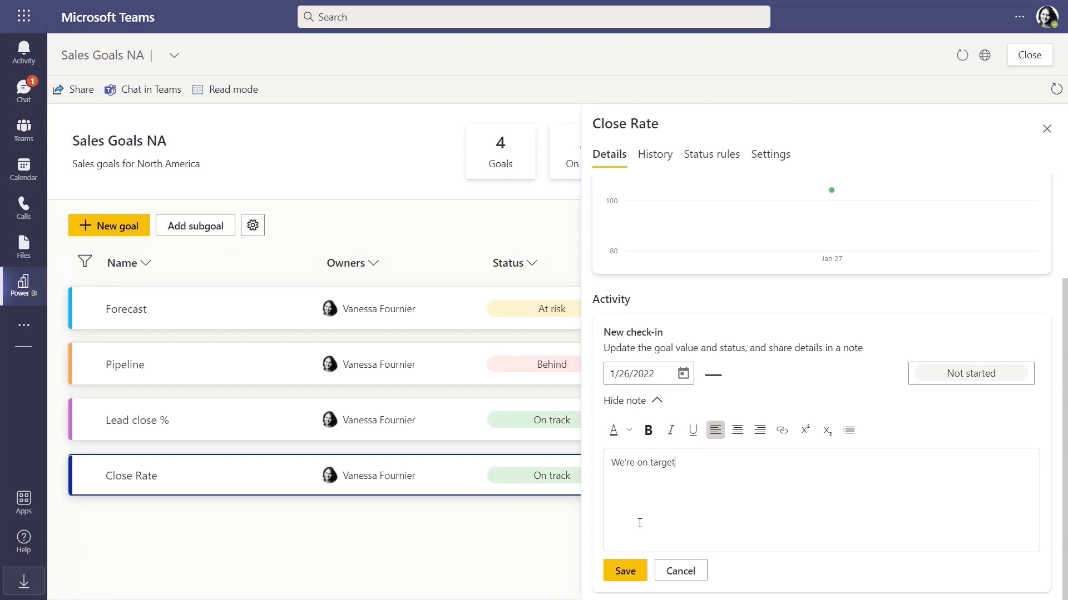
pyautogui.click(627, 572)
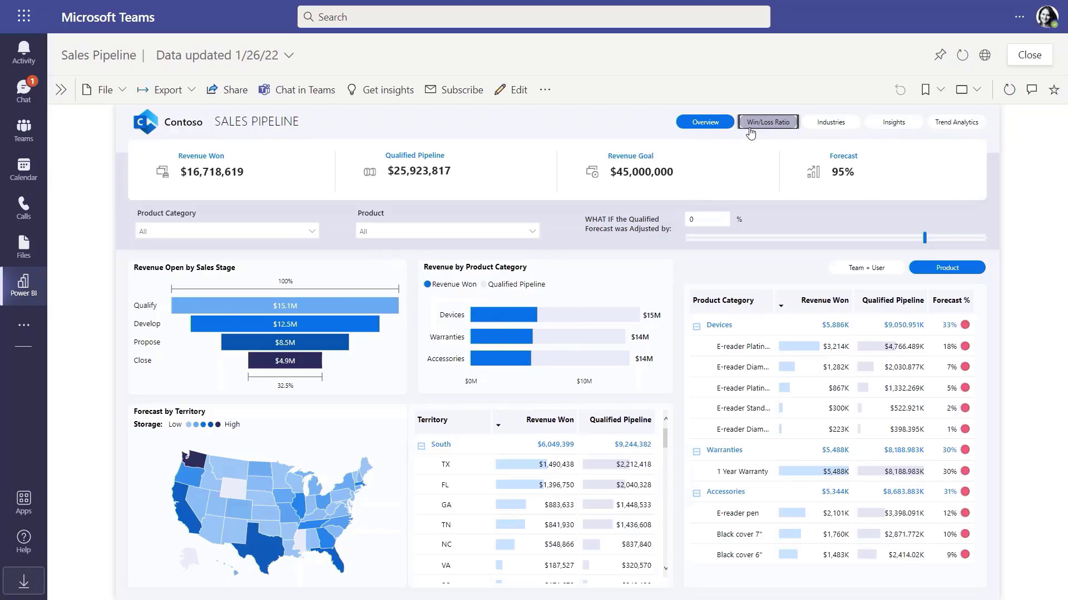
# Switch the Sales Pipeline report to its Win/Loss Ratio page and enter edit mode.
pyautogui.click(751, 123)
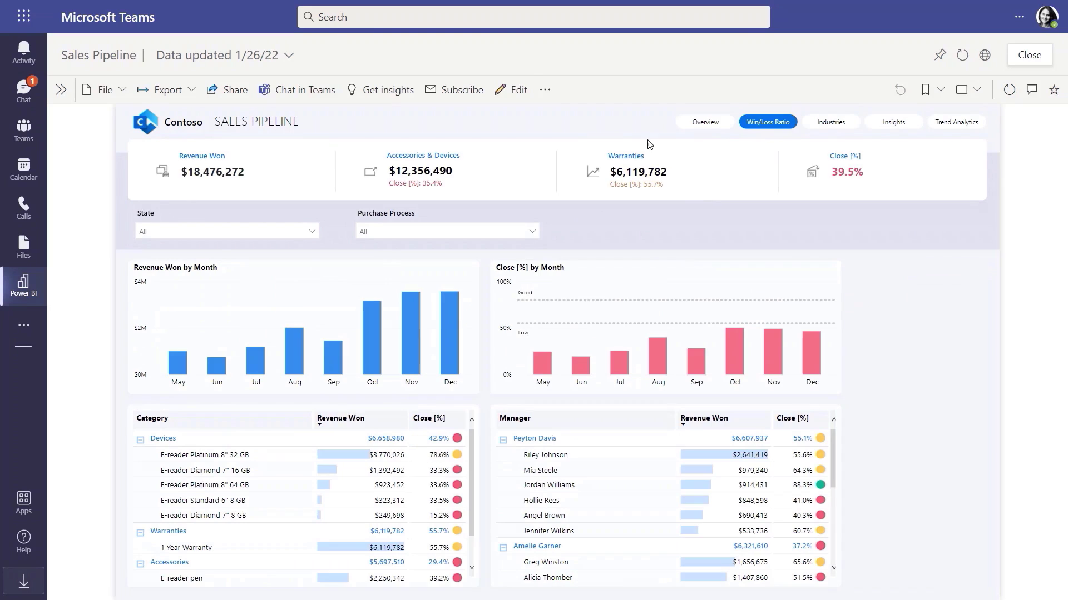
pyautogui.click(516, 92)
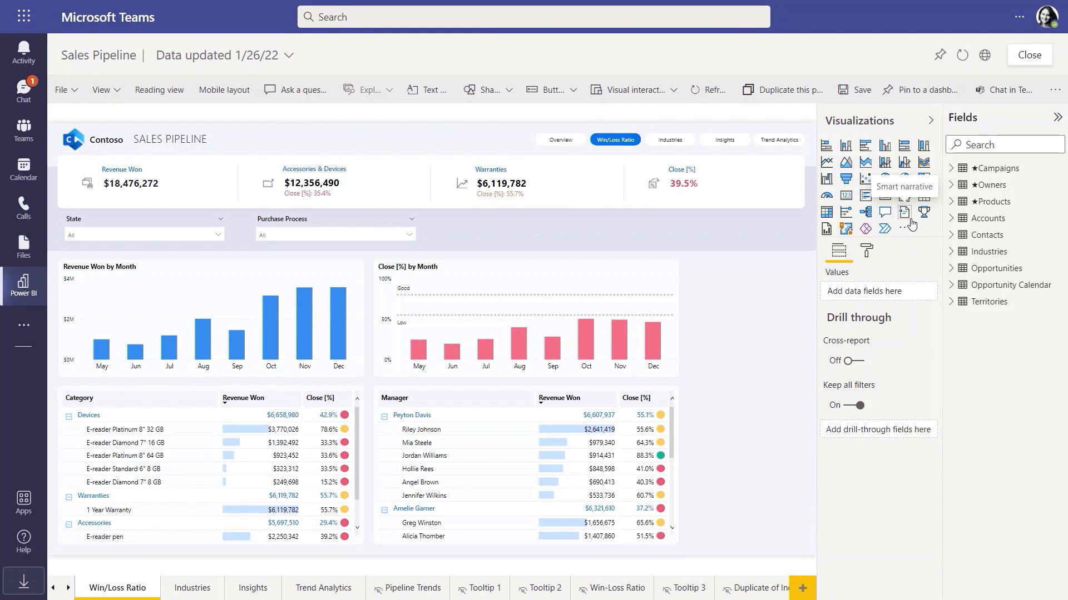
# Insert a Smart narrative and fit it along the right edge beside the Close [%] by Month chart.
pyautogui.click(911, 220)
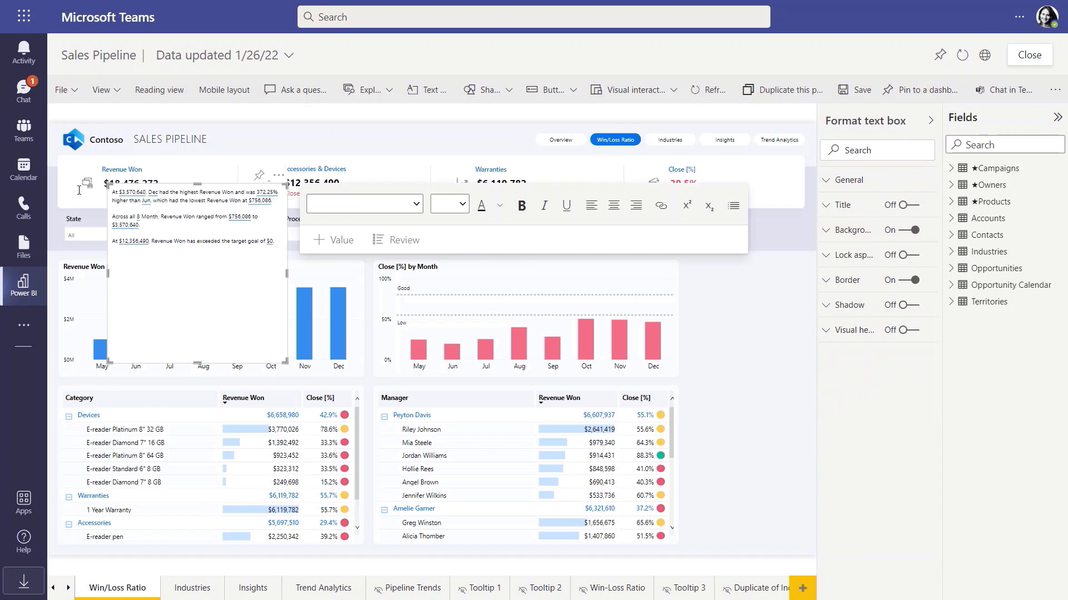
pyautogui.moveTo(156, 191); pyautogui.dragTo(717, 268)
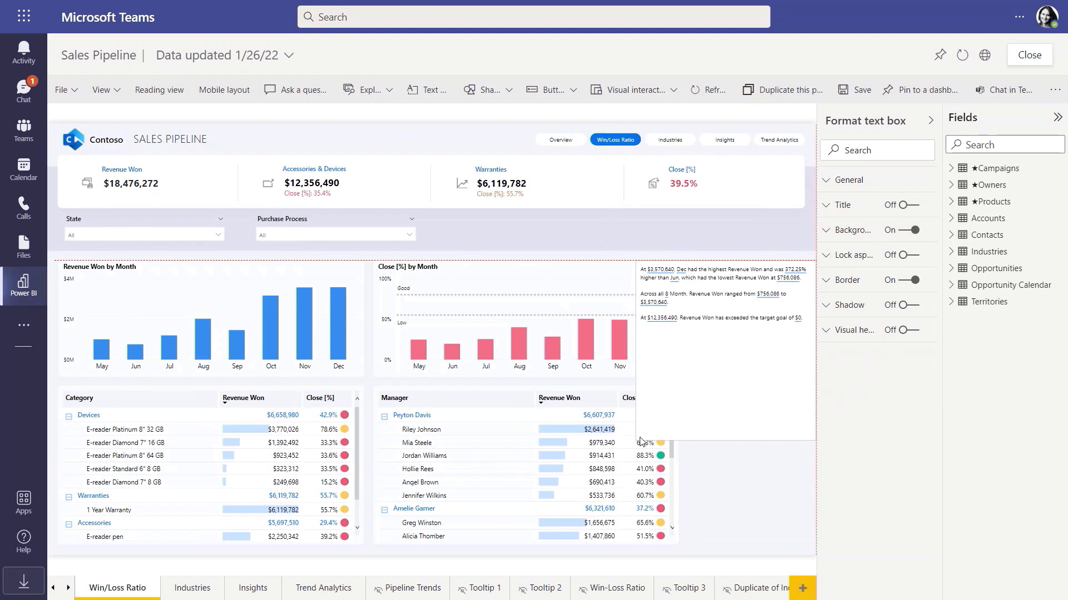
pyautogui.moveTo(641, 442)
pyautogui.mouseDown()
pyautogui.moveTo(669, 416)
pyautogui.moveTo(691, 416)
pyautogui.mouseUp()
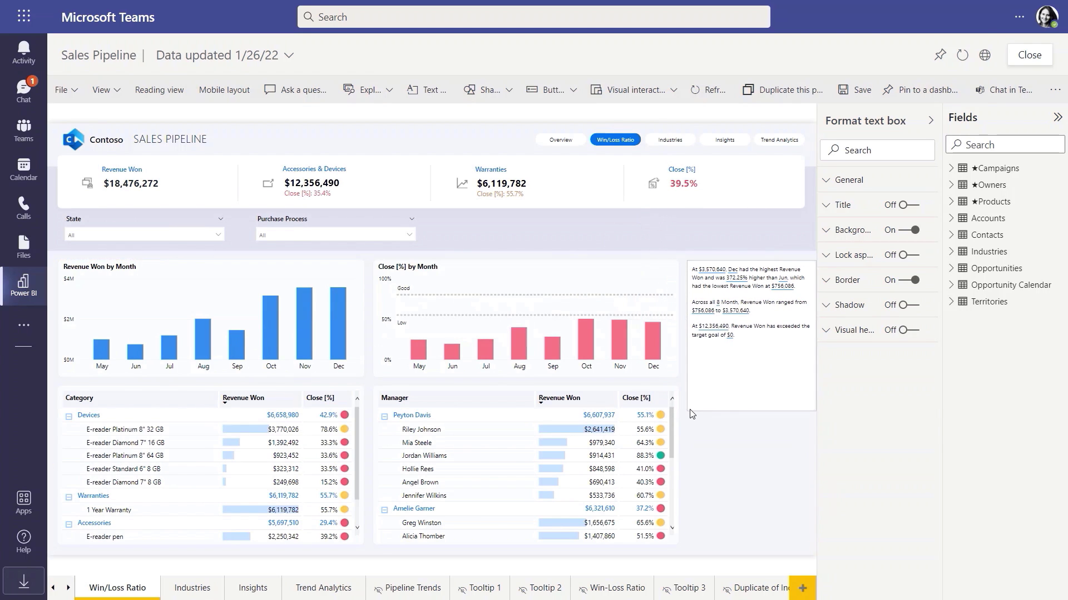
# Title the narrative and add a 'Pipeline' currency value: revenue won plus revenue in pipeline.
pyautogui.click(919, 209)
pyautogui.write('Smart Narrative')
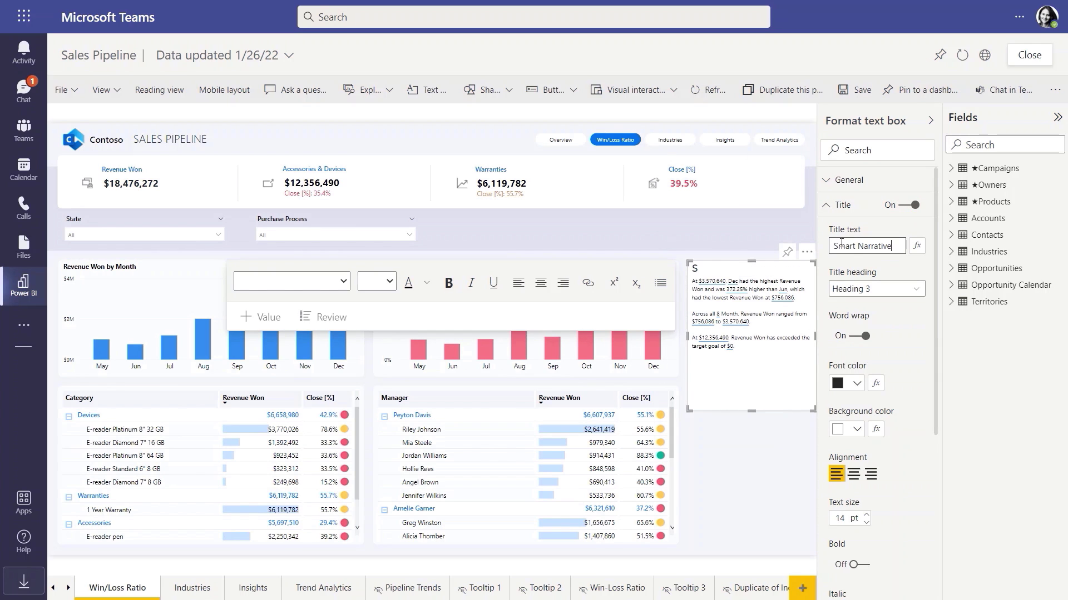
pyautogui.click(743, 361)
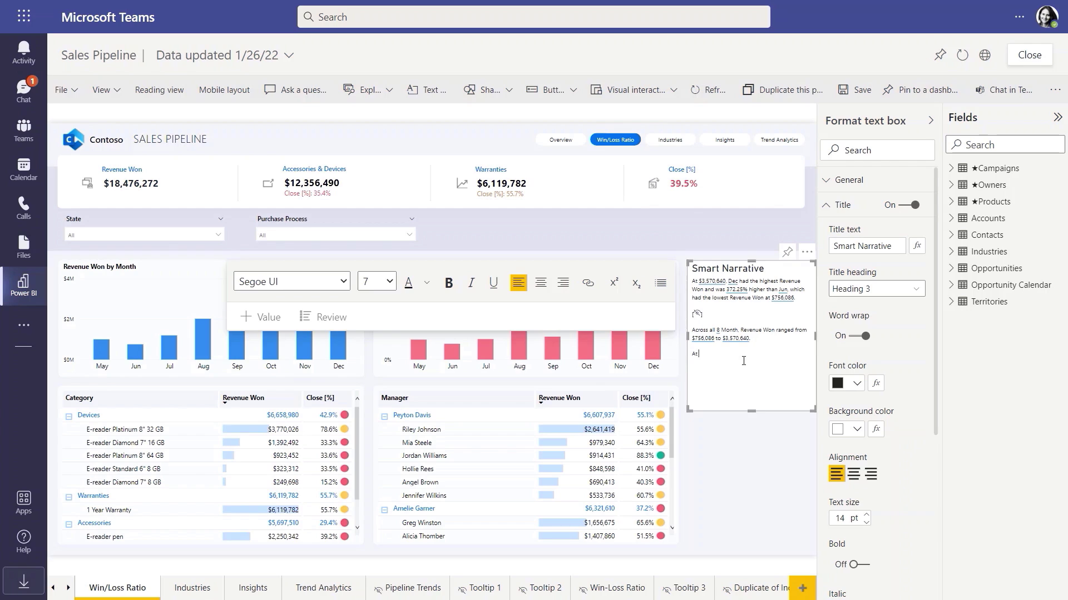
pyautogui.click(264, 318)
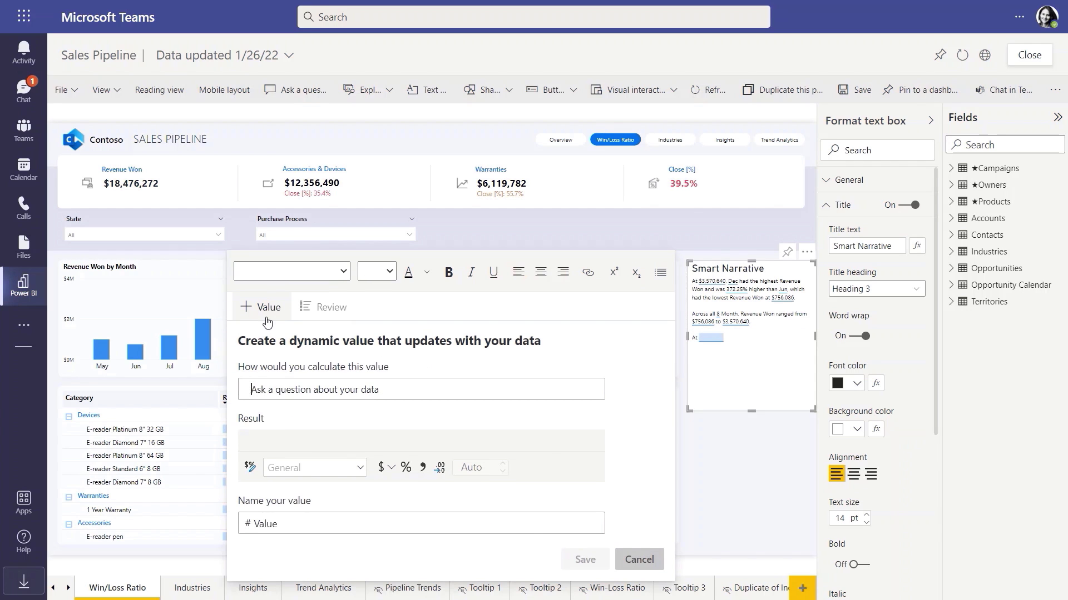
pyautogui.write('revenue won + ')
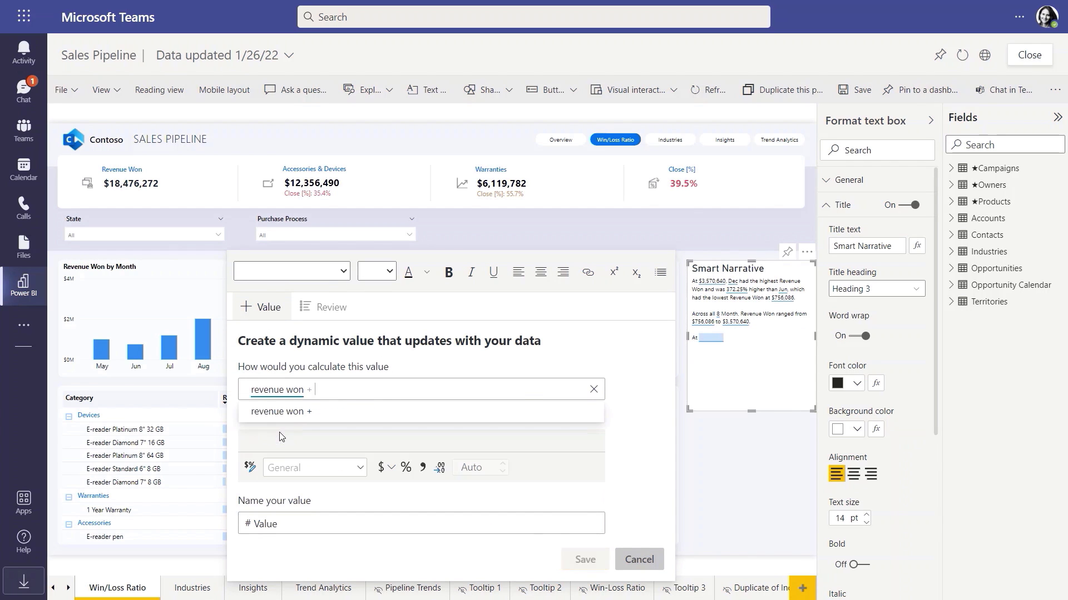
pyautogui.write('revenue in pipeline')
pyautogui.click(381, 467)
pyautogui.click(503, 472)
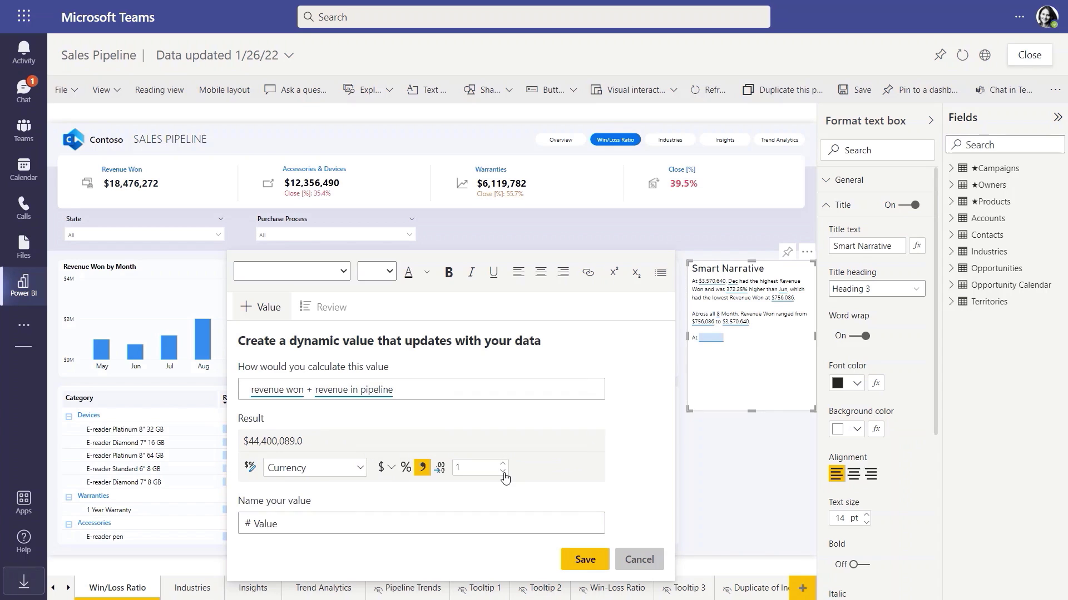
pyautogui.write('Pipeline1')
pyautogui.click(569, 562)
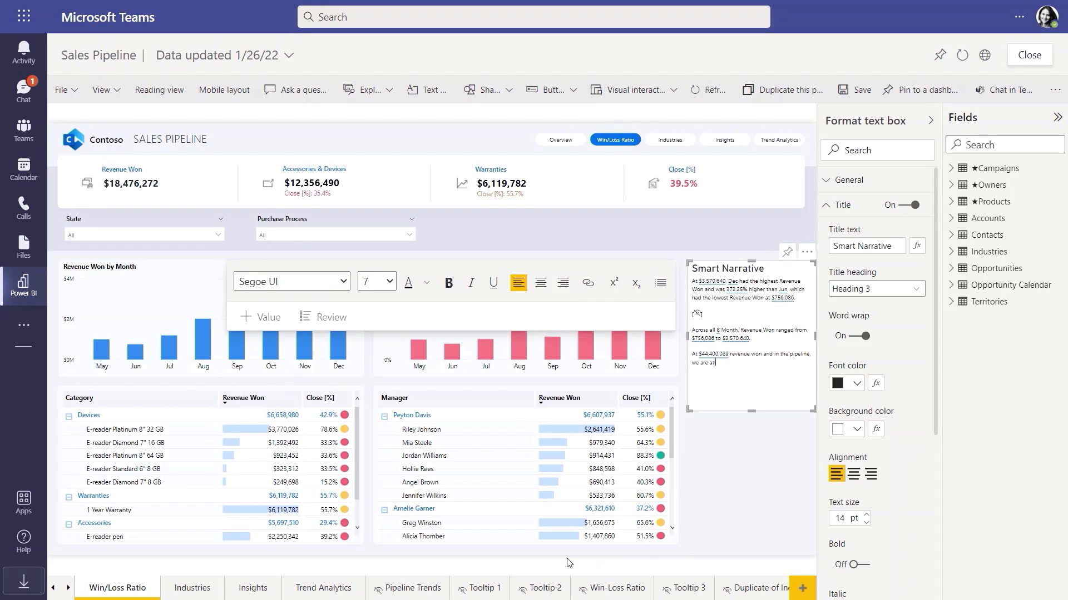
# Append the 98.7 % pipeline-over-rev-goal percentage with 'of our goal', and make it bold.
pyautogui.click(273, 322)
pyautogui.write('((revenue won +')
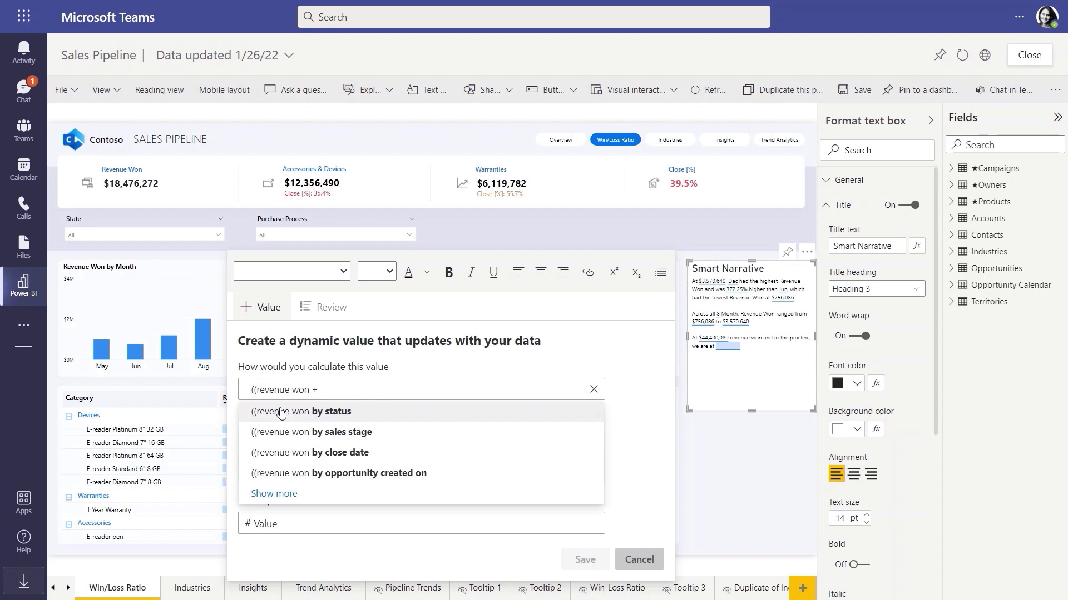
pyautogui.write(' revenue in pipeline) / rev')
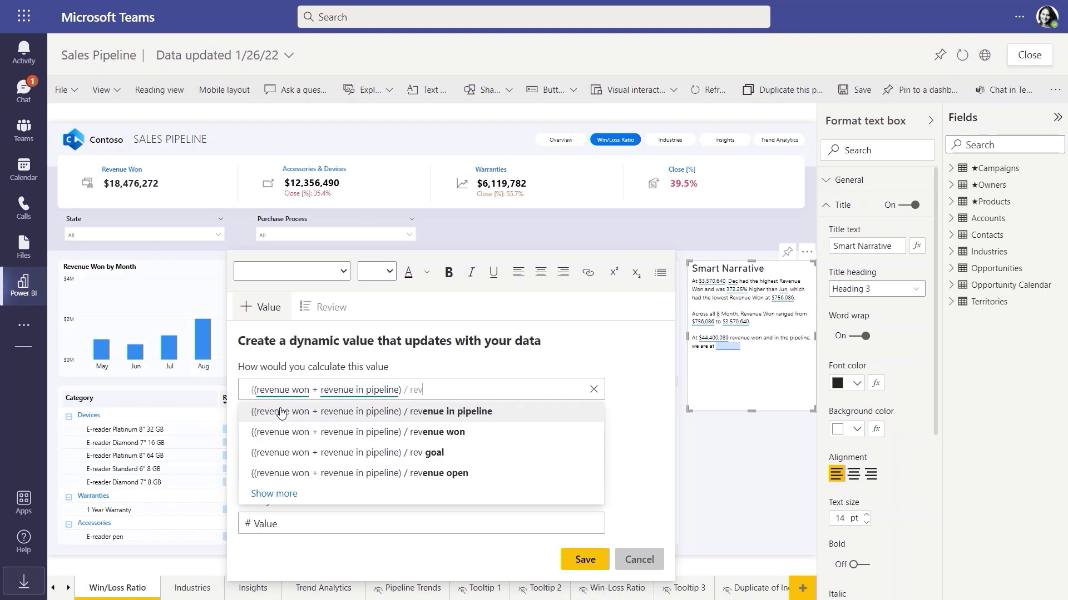
pyautogui.click(334, 452)
pyautogui.click(406, 469)
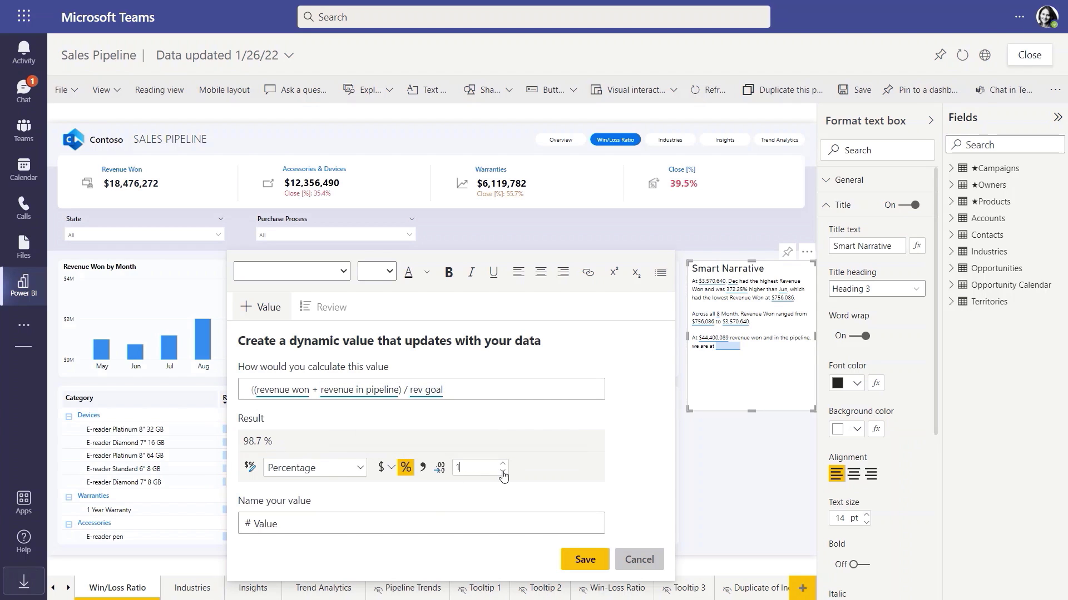
pyautogui.write('pipeline')
pyautogui.click(585, 559)
pyautogui.write('of our goal')
pyautogui.moveTo(715, 363); pyautogui.dragTo(732, 363)
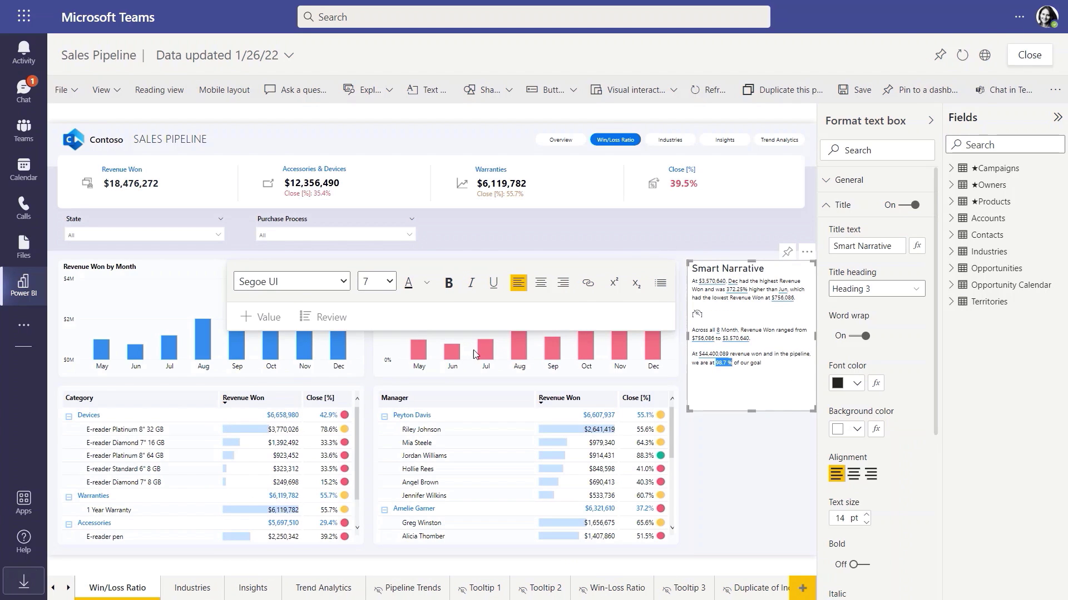
pyautogui.click(453, 289)
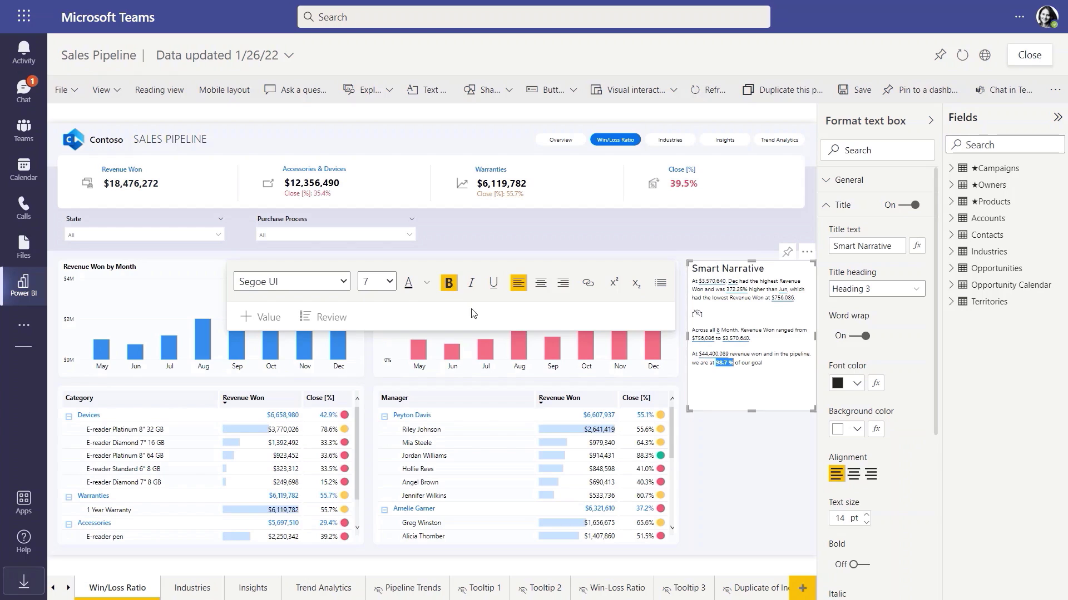
# Summarize the Close [%] by Month chart into a narrative below Smart Narrative, then filter to Devices.
pyautogui.click(718, 489)
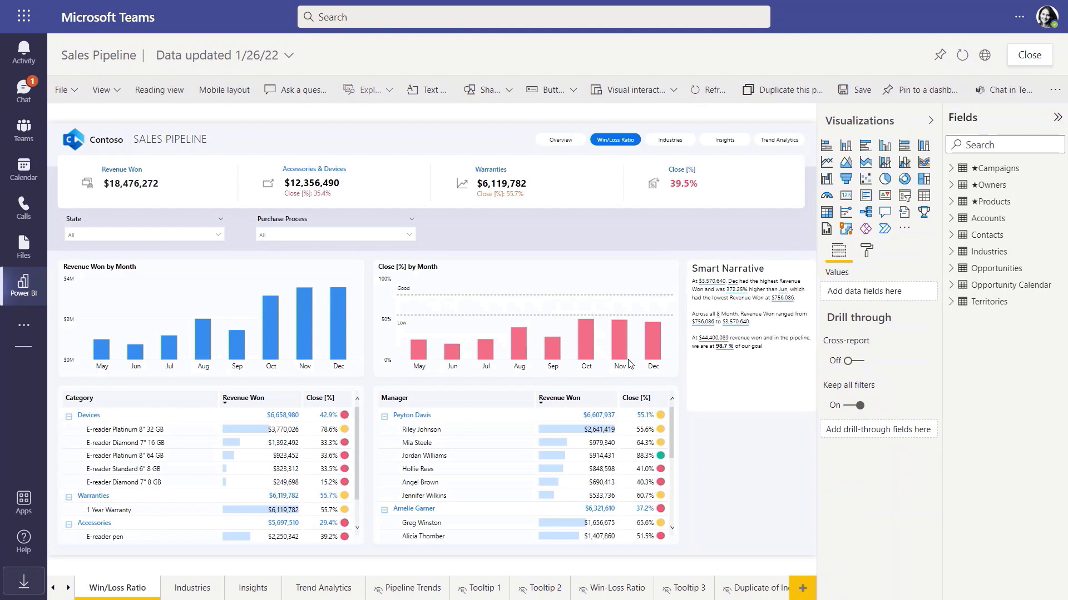
pyautogui.click(559, 274)
pyautogui.rightClick(559, 275)
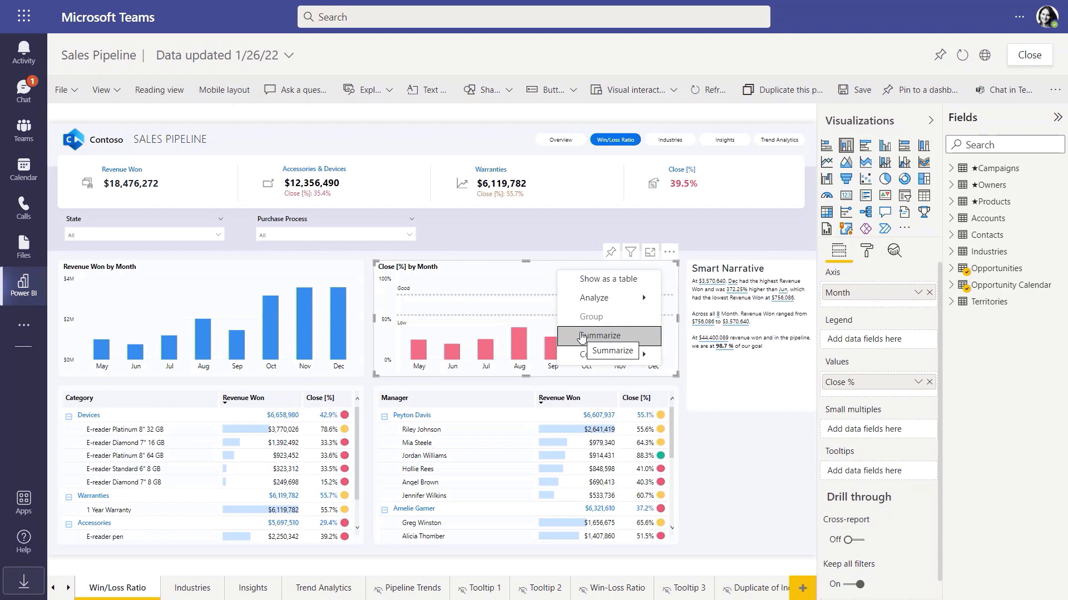
pyautogui.click(581, 336)
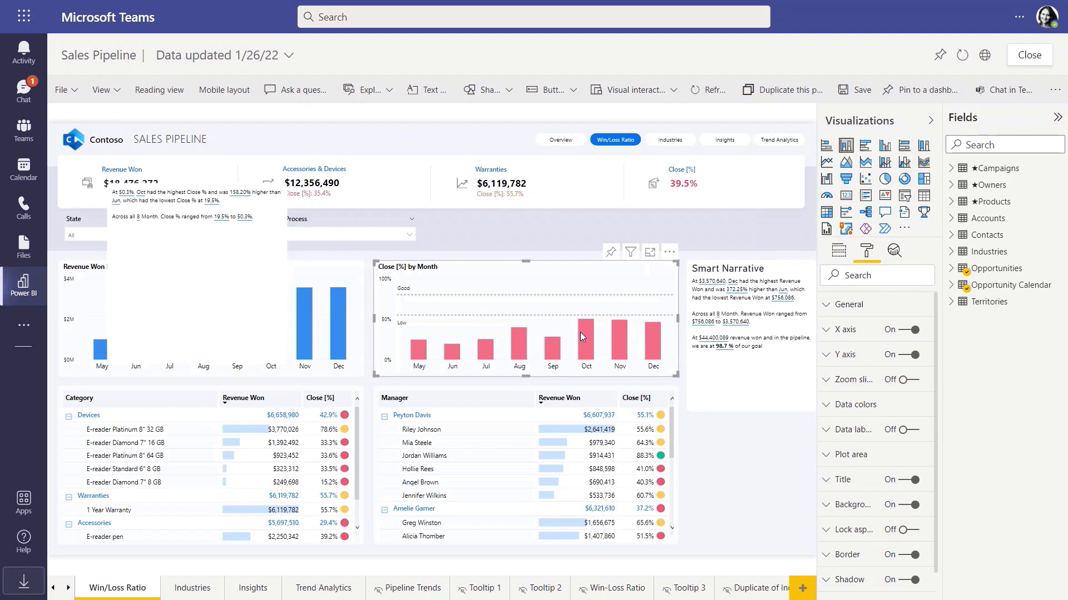
pyautogui.moveTo(189, 199)
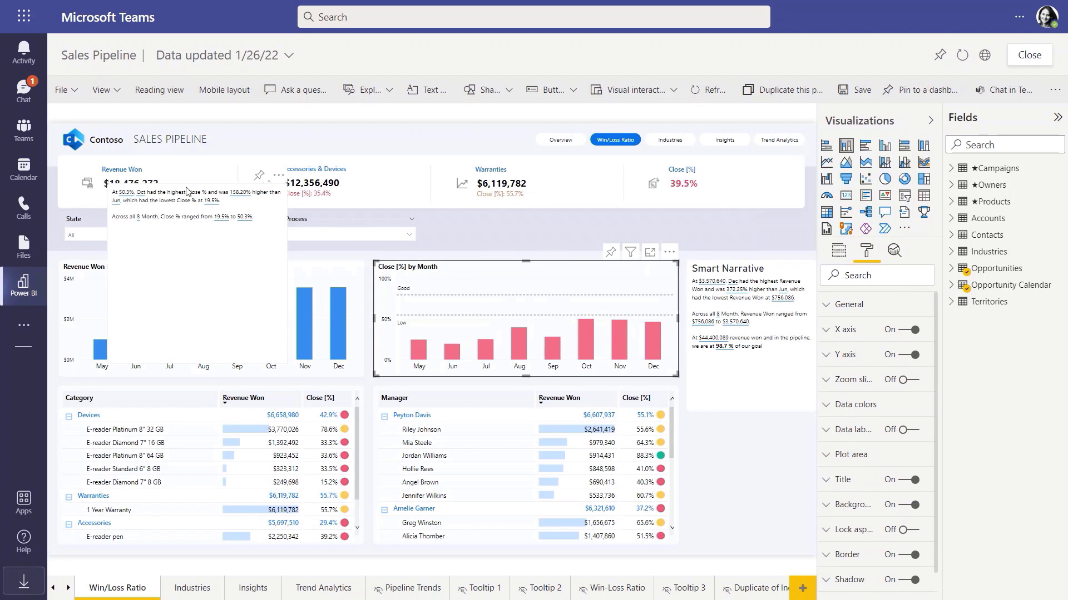
pyautogui.moveTo(553, 365); pyautogui.dragTo(743, 456)
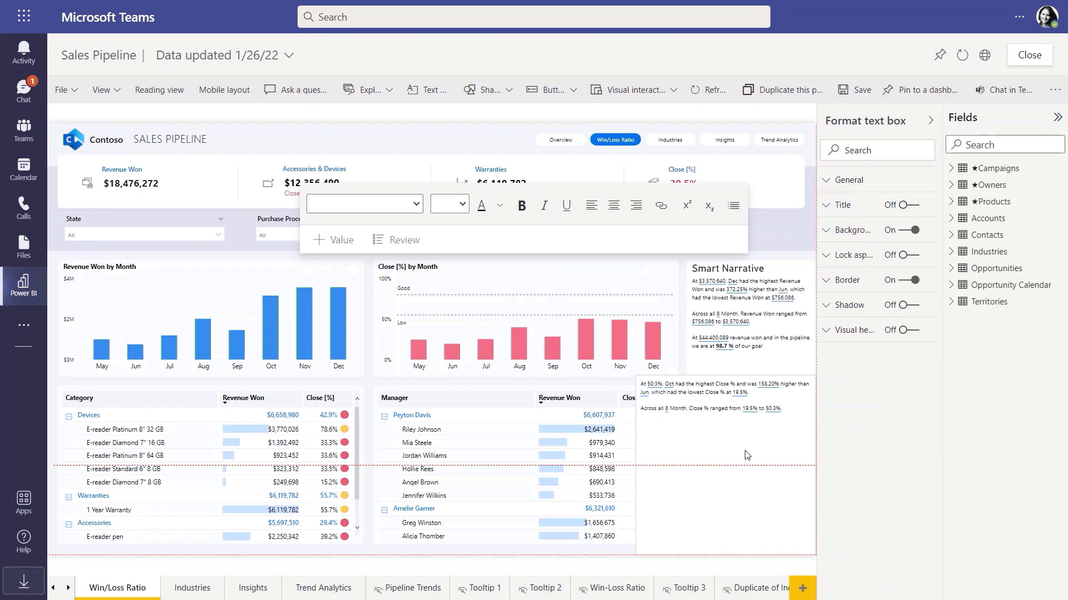
pyautogui.moveTo(633, 380); pyautogui.dragTo(688, 428)
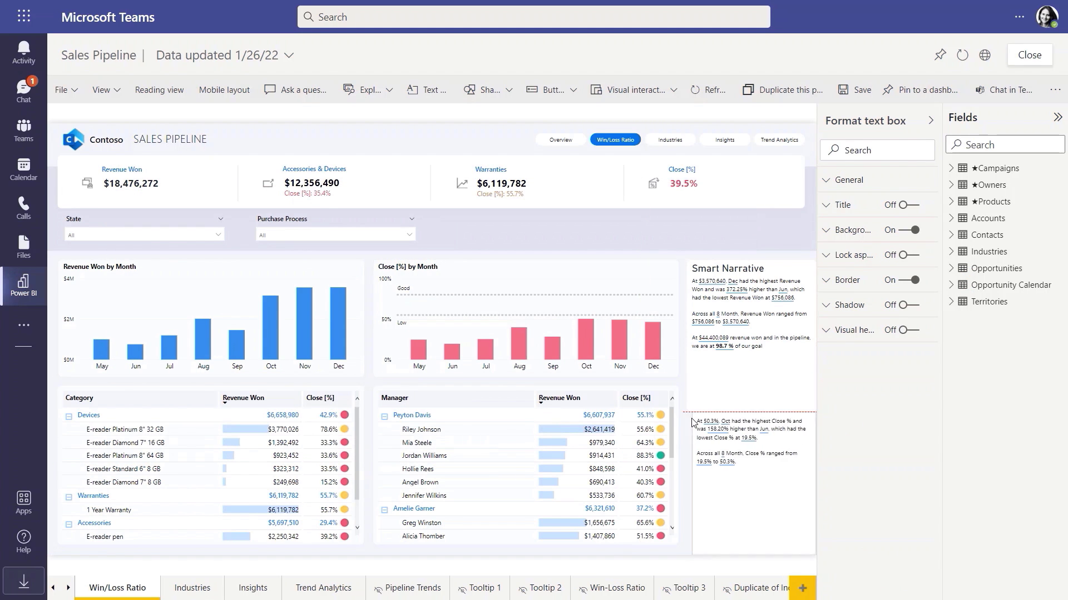
pyautogui.click(688, 548)
pyautogui.moveTo(109, 415)
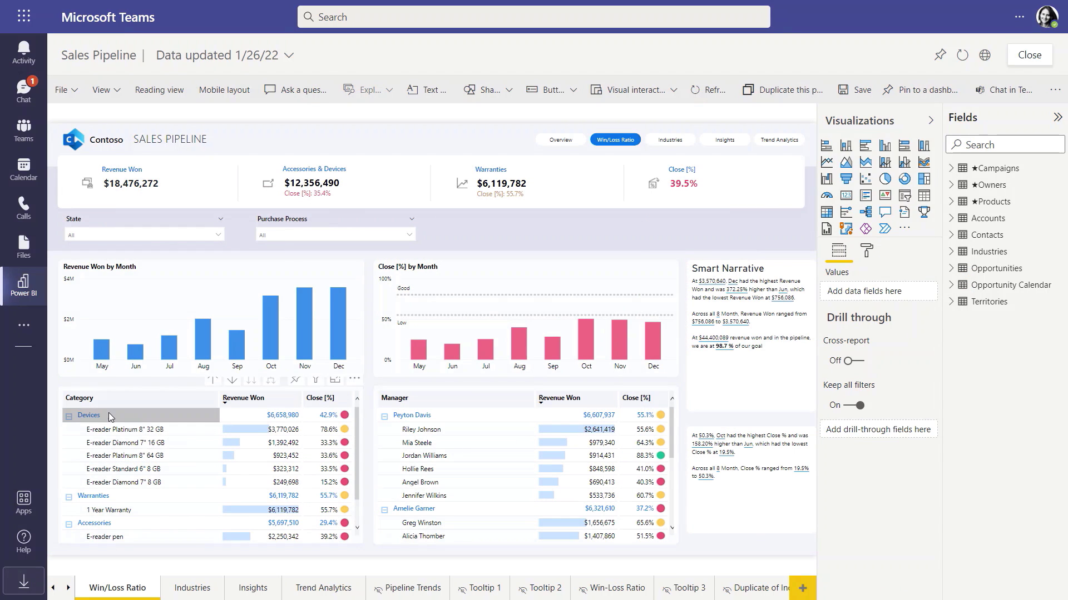
pyautogui.click(102, 412)
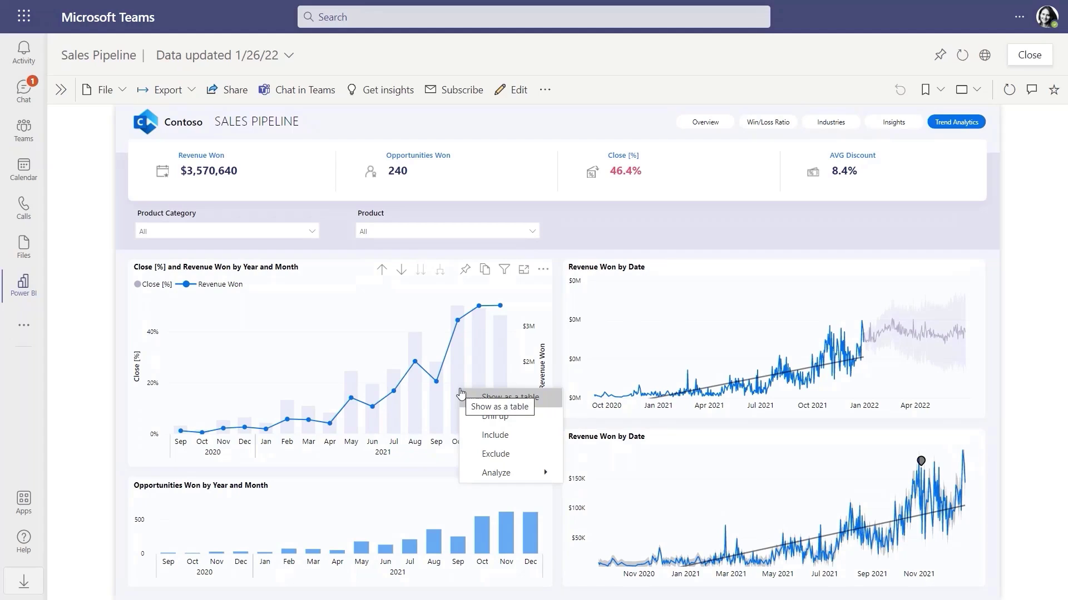
pyautogui.moveTo(496, 473)
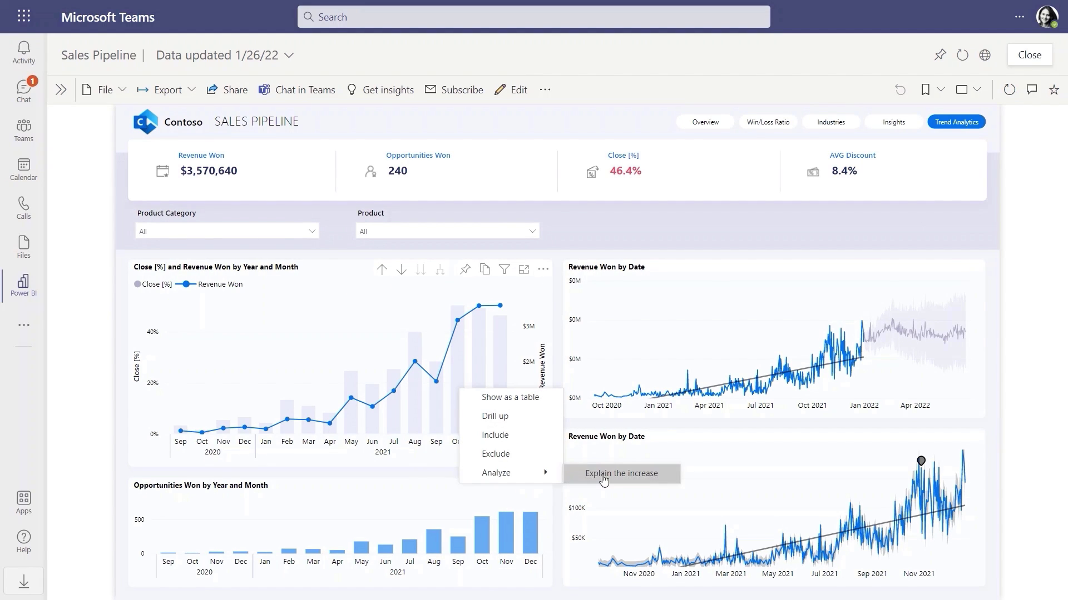
# Review the explanation of the 77.74% Sep–Oct 2021 Close % increase by state and industry, then close it.
pyautogui.click(603, 475)
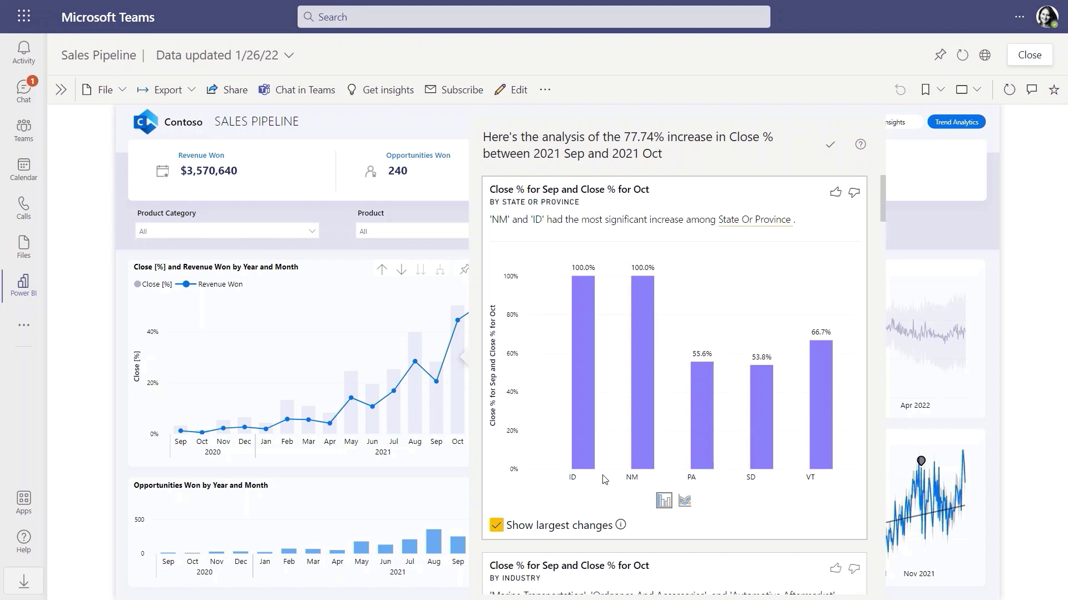
pyautogui.scroll(-5, 604, 480)
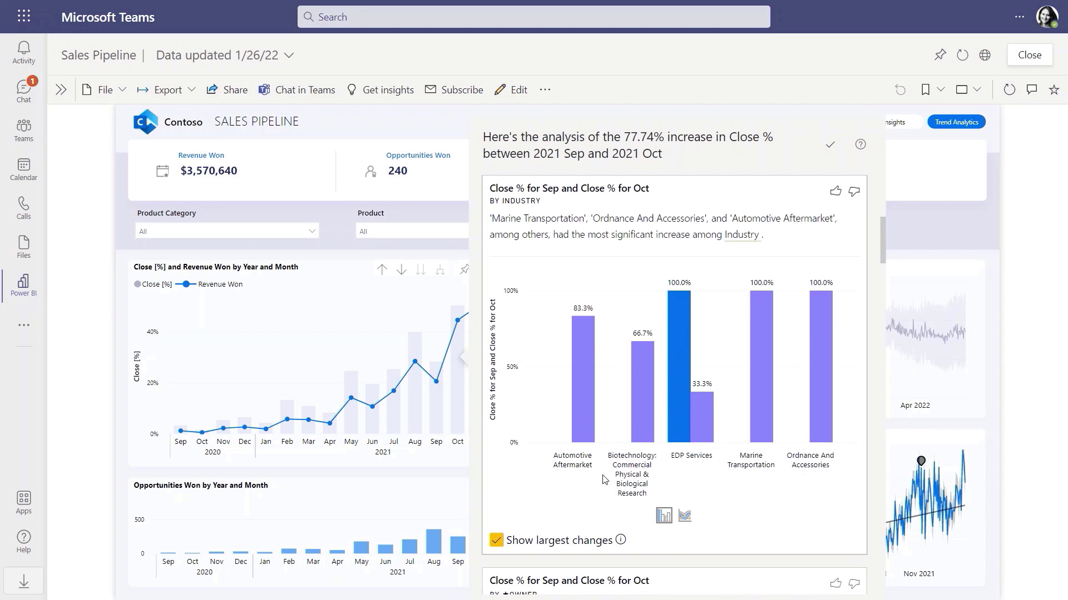
pyautogui.click(957, 404)
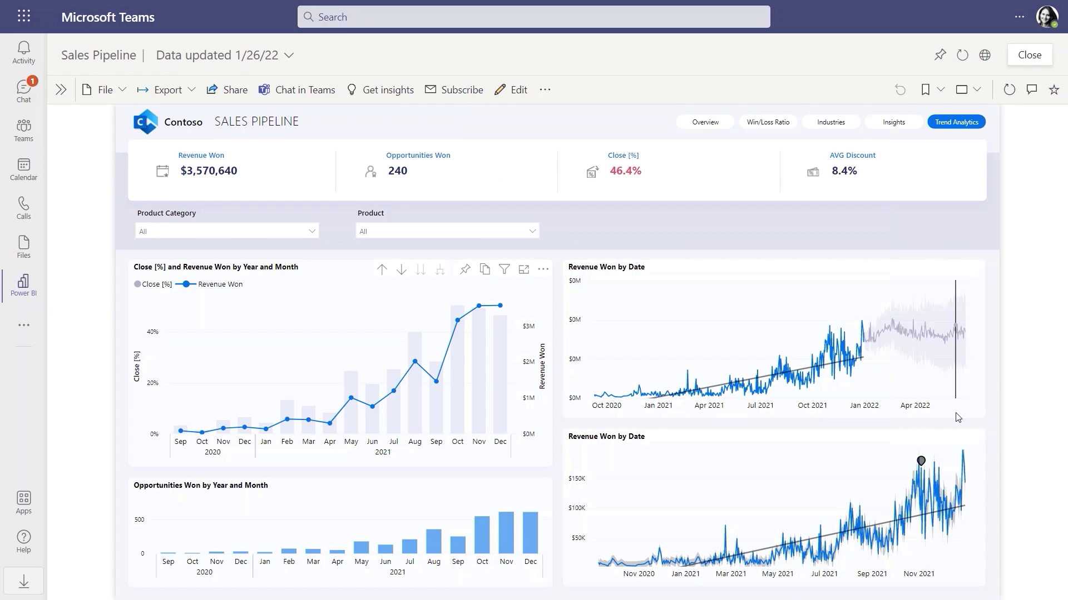
# Open the 11/4/2021 Revenue Won anomaly and scroll to its 11.0% discount explanation.
pyautogui.click(921, 460)
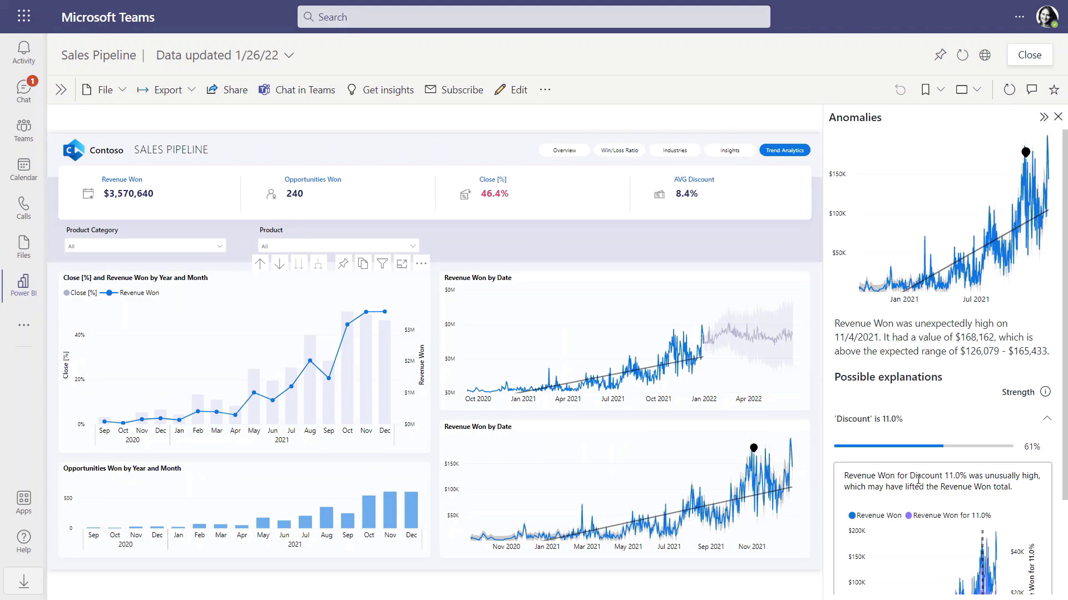
pyautogui.scroll(-2, 918, 480)
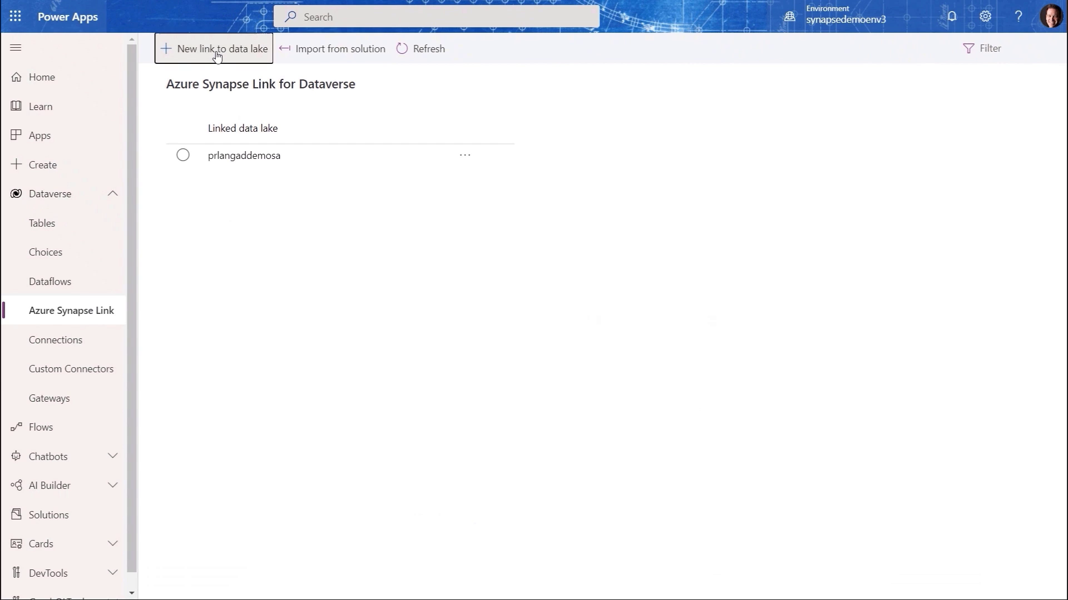
# Start a new data lake link to adatumstoragespace with the adatumcorp Synapse workspace connected.
pyautogui.click(216, 54)
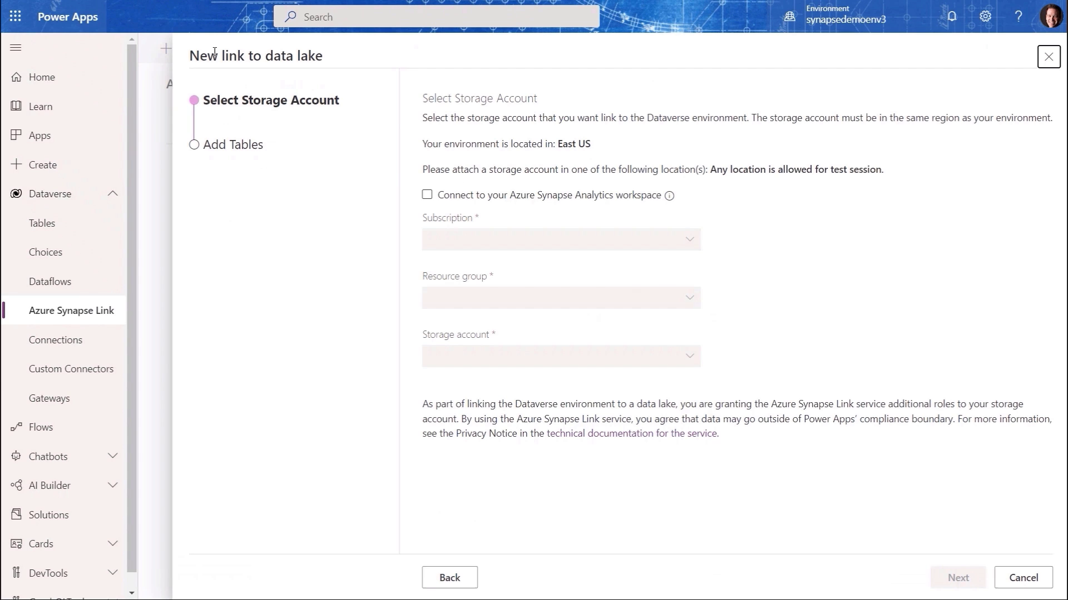
pyautogui.click(427, 196)
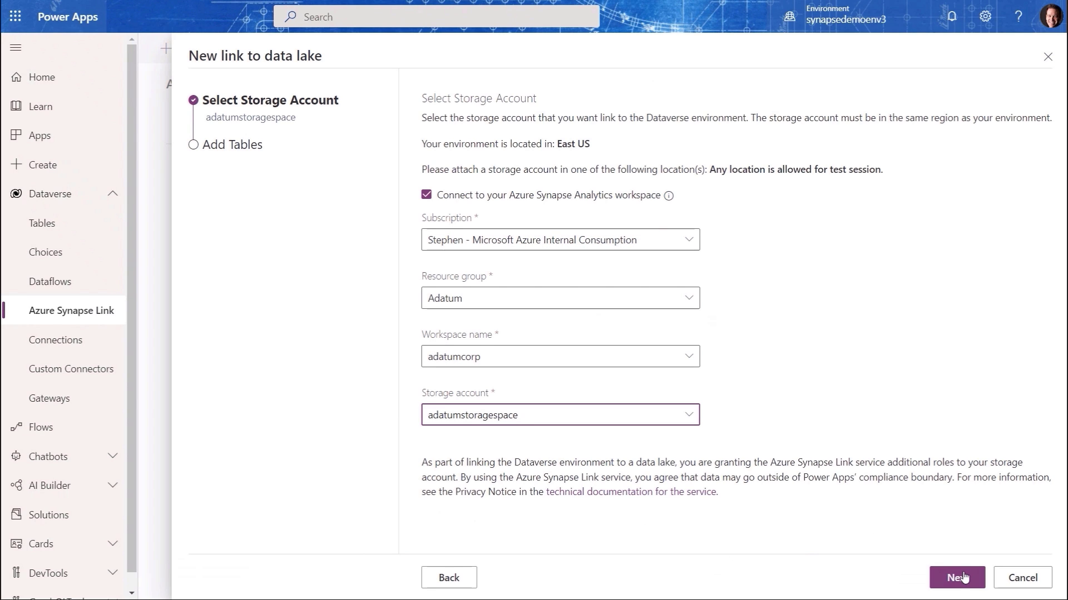
pyautogui.click(963, 578)
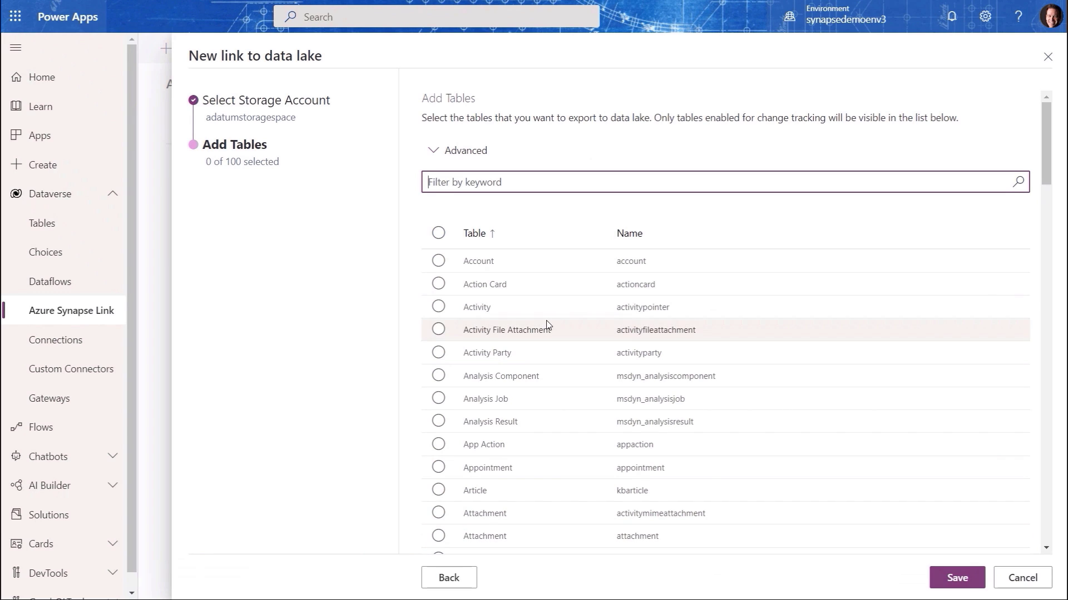
# Export the Account and User tables, save the link, and open it in Synapse Analytics.
pyautogui.click(438, 262)
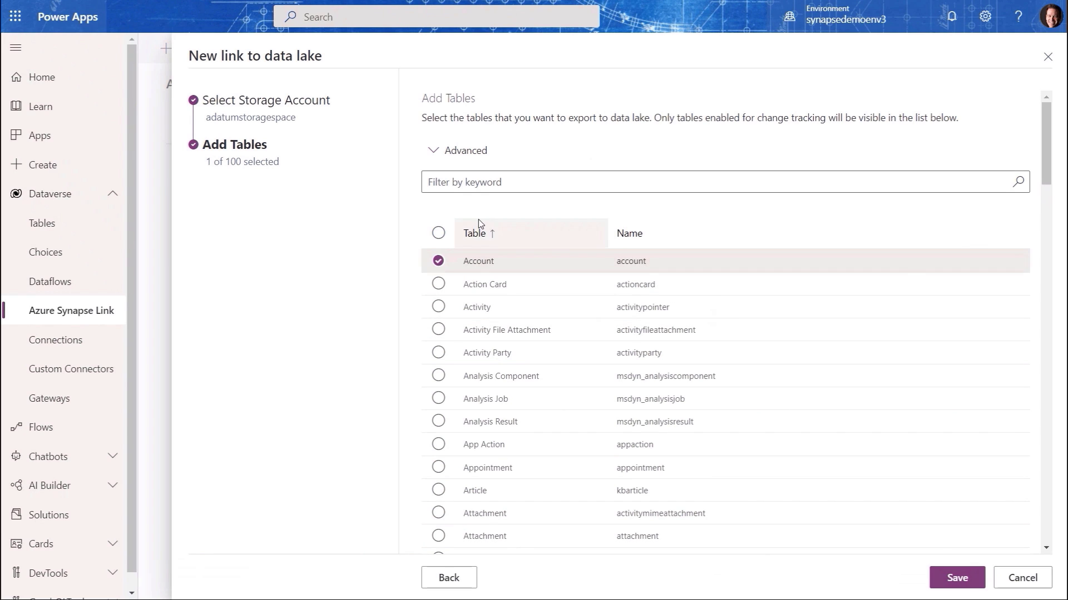
pyautogui.click(456, 182)
pyautogui.write('user')
pyautogui.click(421, 329)
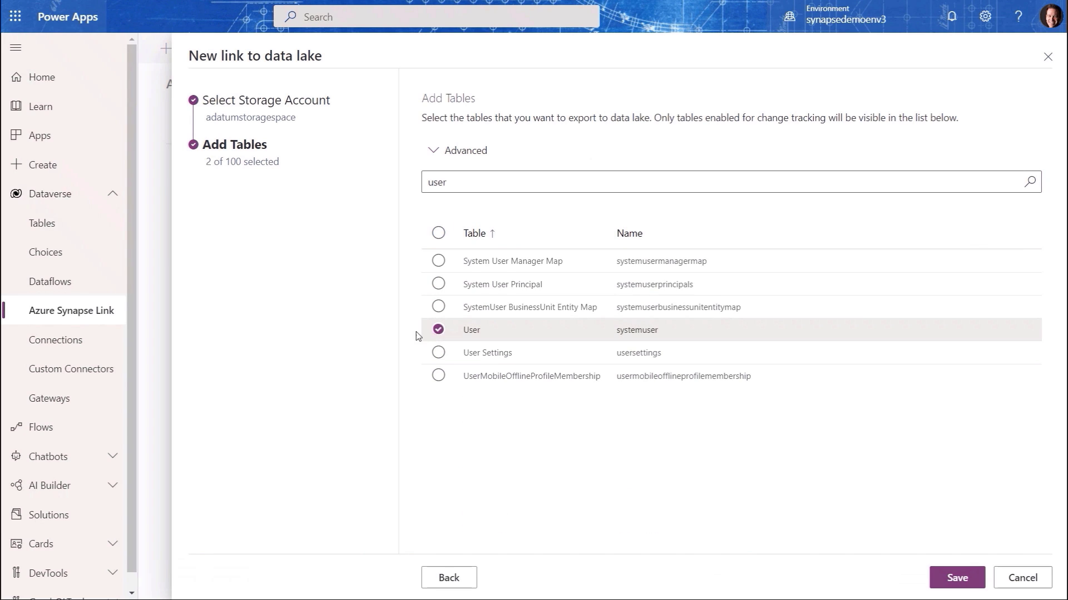
pyautogui.click(943, 582)
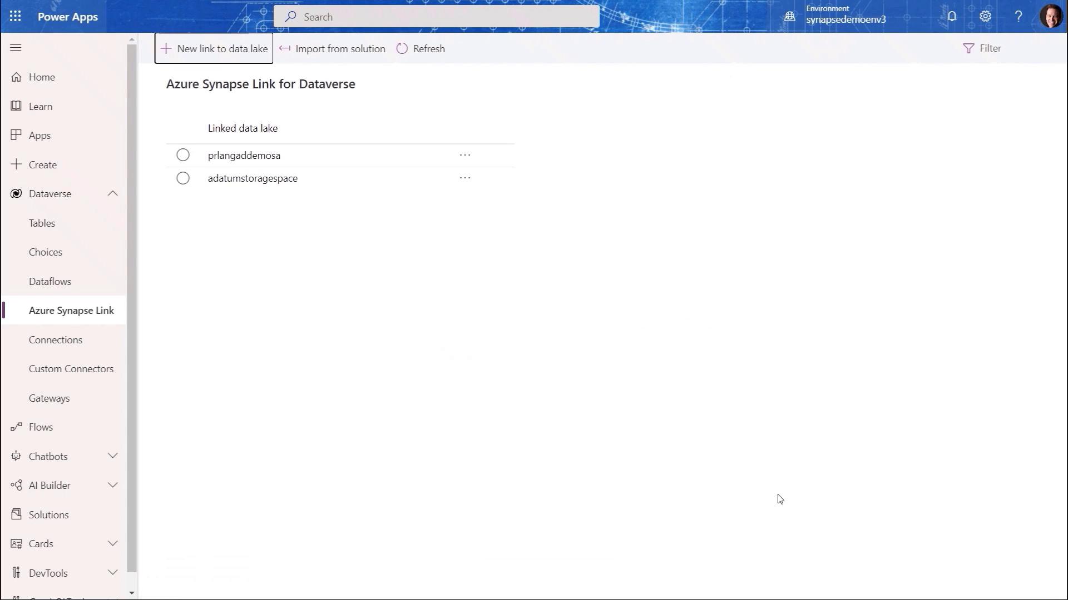
pyautogui.click(183, 178)
pyautogui.click(723, 54)
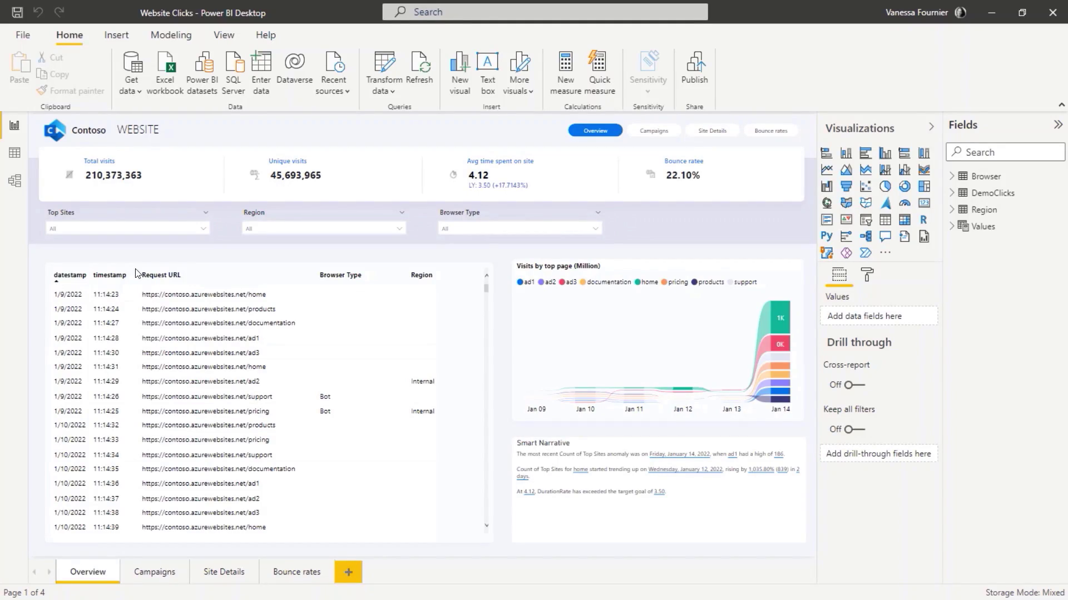
# Review DemoClicks incremental refresh (one year archived, one day refreshed, real-time), then publish the report.
pyautogui.click(15, 181)
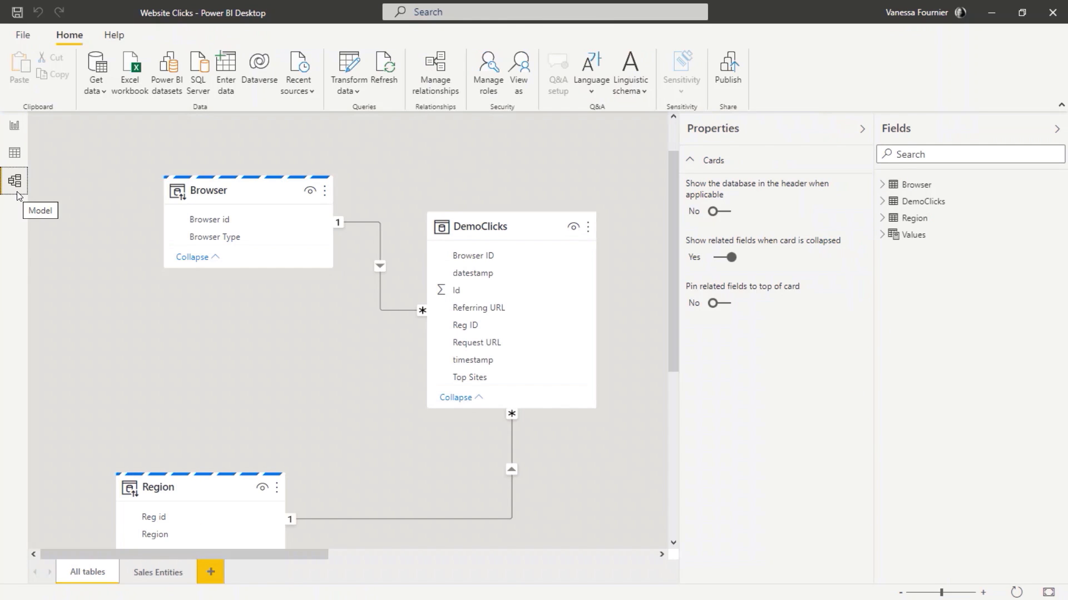
pyautogui.click(590, 231)
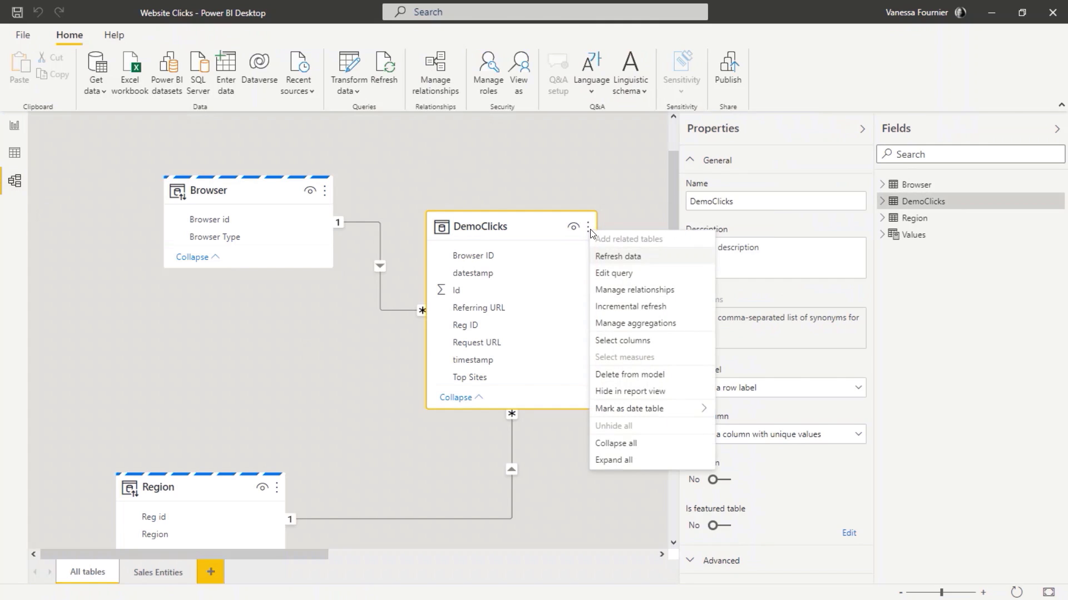
pyautogui.click(614, 315)
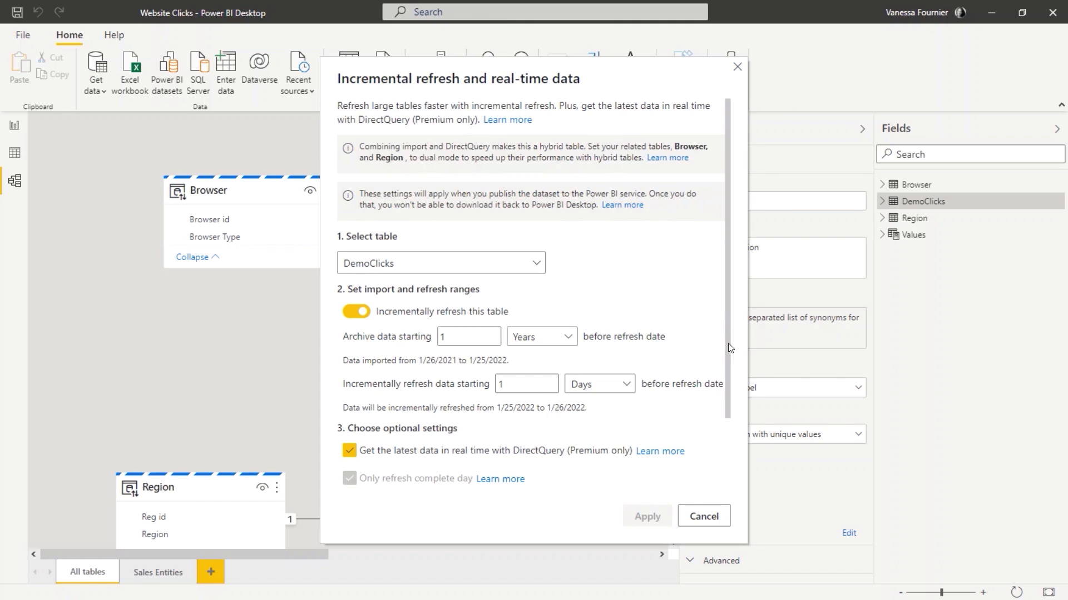
pyautogui.moveTo(728, 348); pyautogui.dragTo(738, 439)
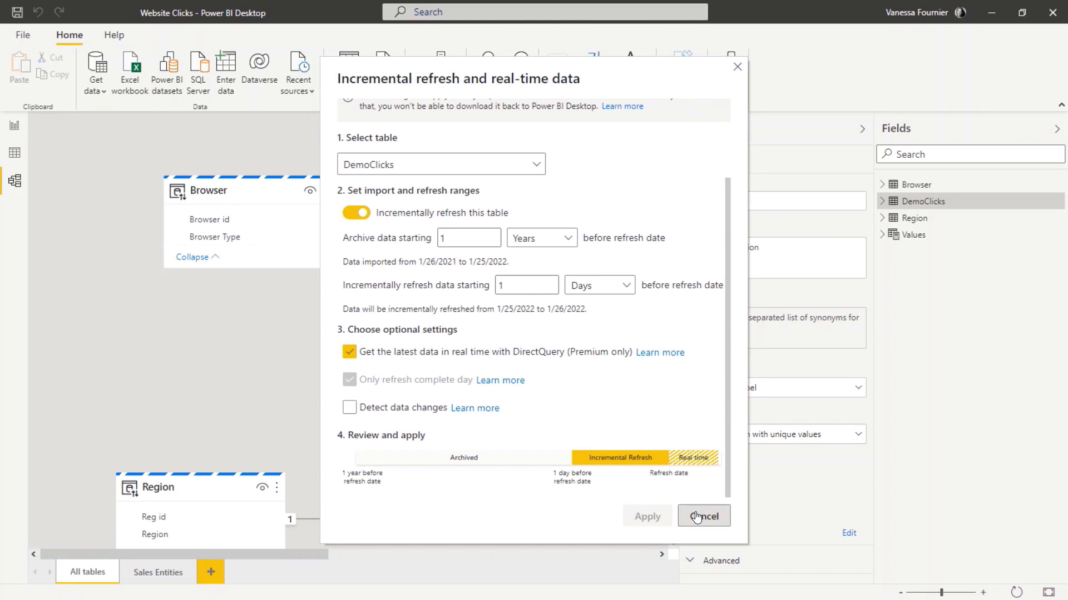
pyautogui.click(696, 517)
pyautogui.click(728, 72)
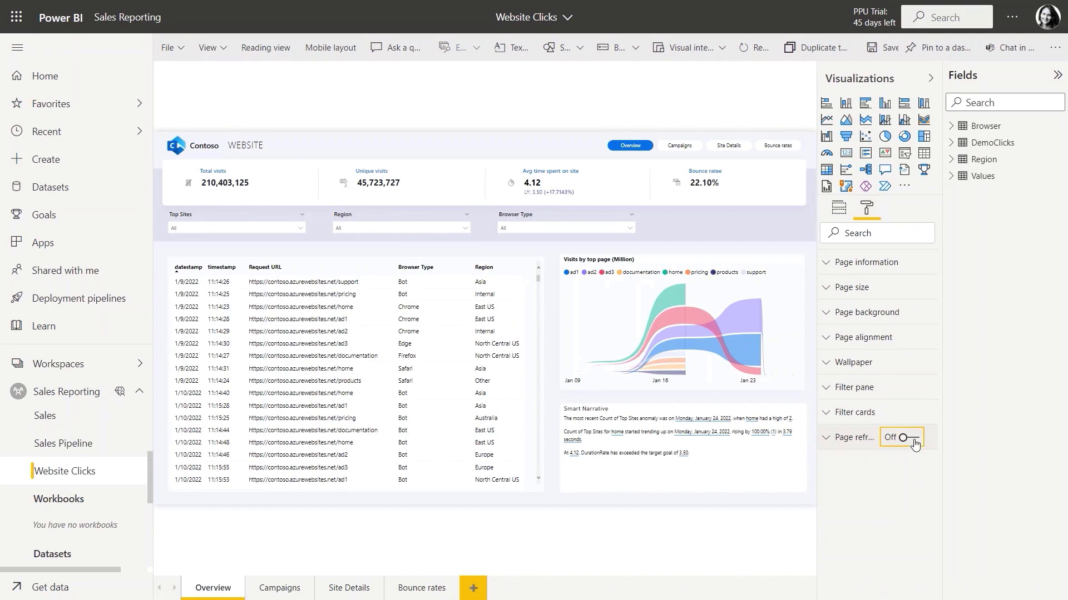
# Set the Overview page to auto-refresh every 5 seconds, save, and switch to Reading view.
pyautogui.click(826, 438)
pyautogui.click(917, 526)
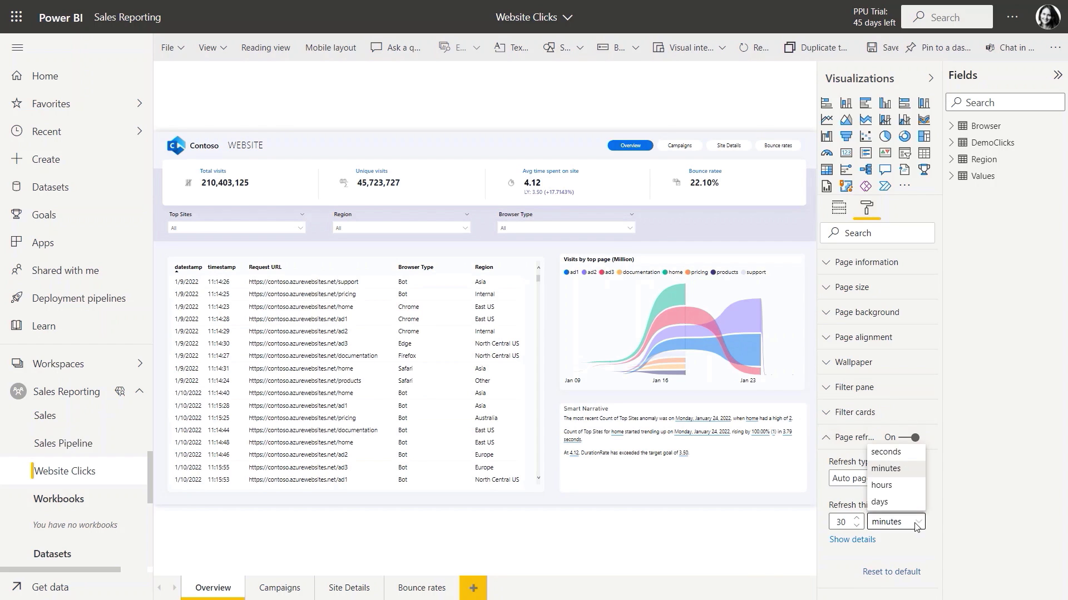
pyautogui.click(886, 452)
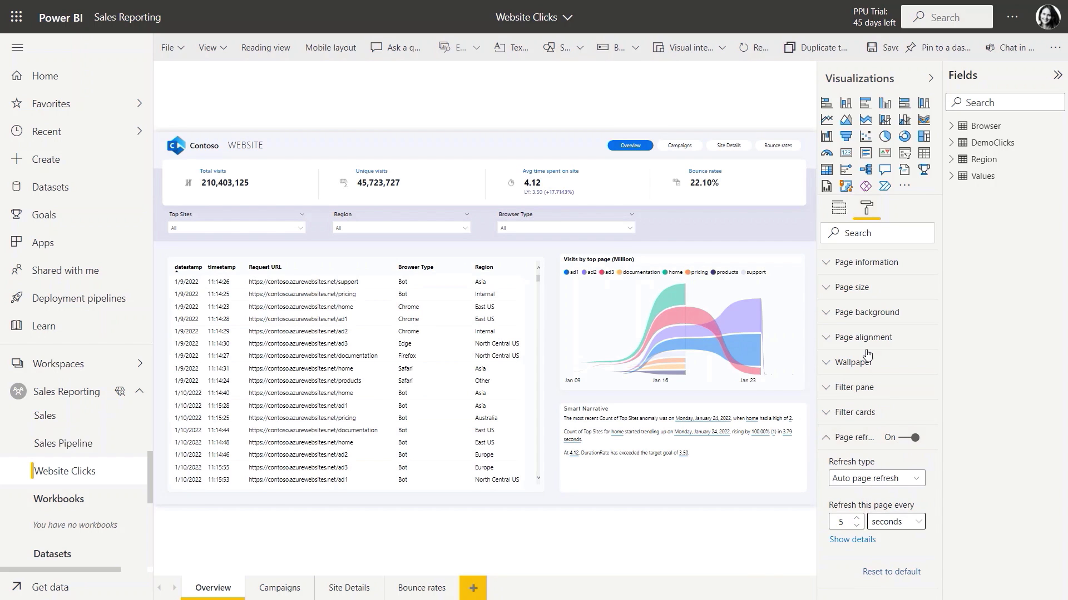
pyautogui.click(888, 53)
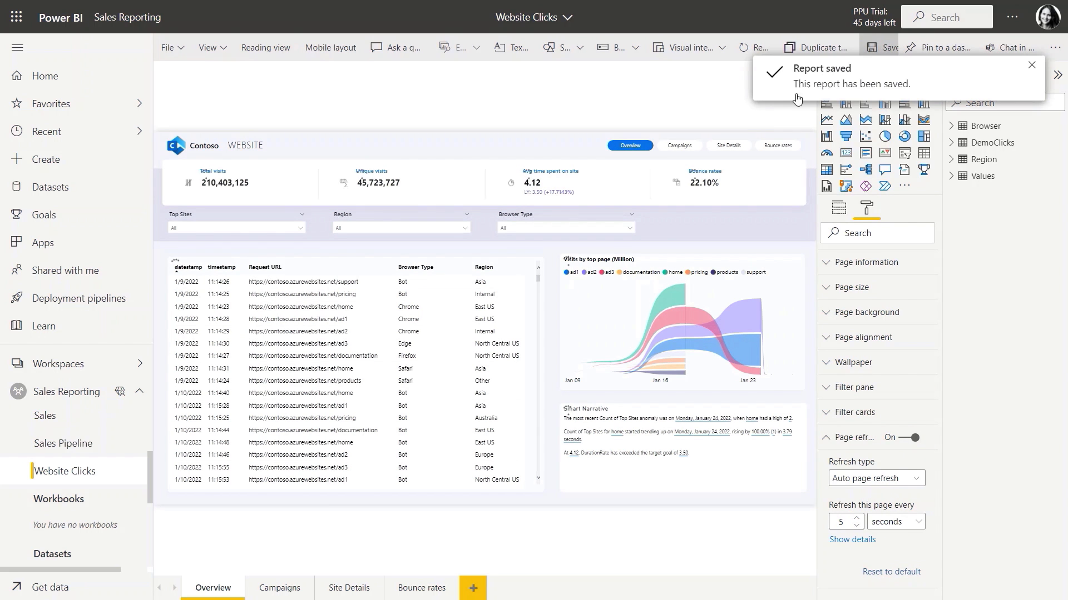
pyautogui.click(264, 50)
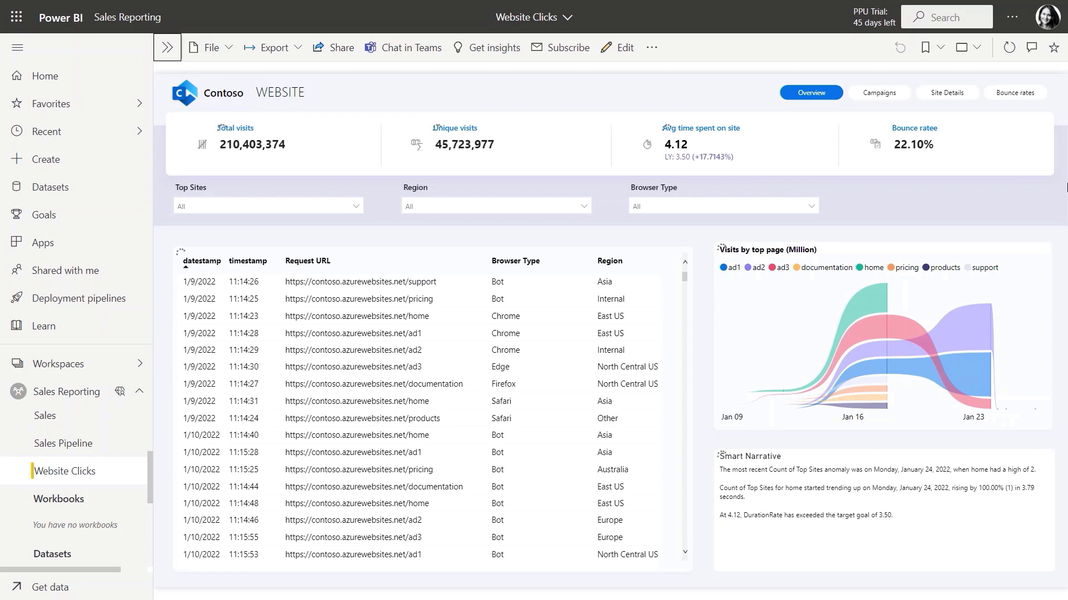